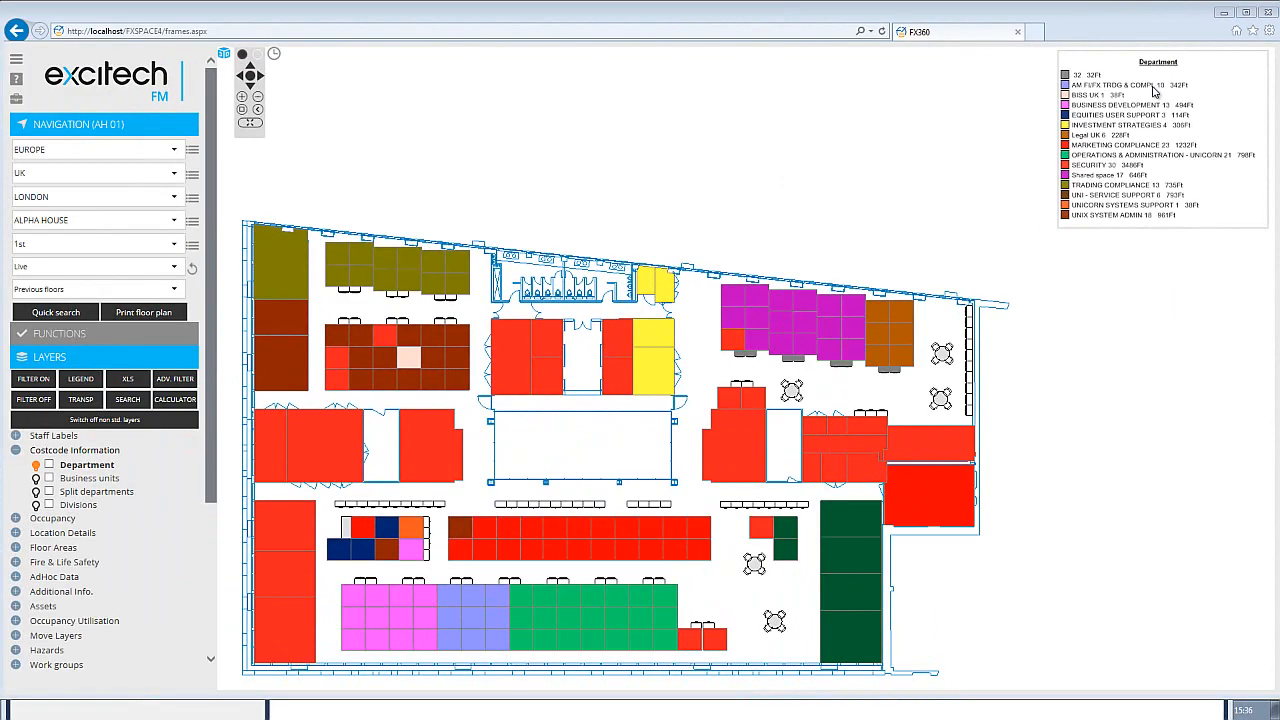
View the location breakdowns of the AM FI/FX TRDG & COMPL and BUSINESS DEVELOPMENT legend entries, closing each one
left_click(1153, 88)
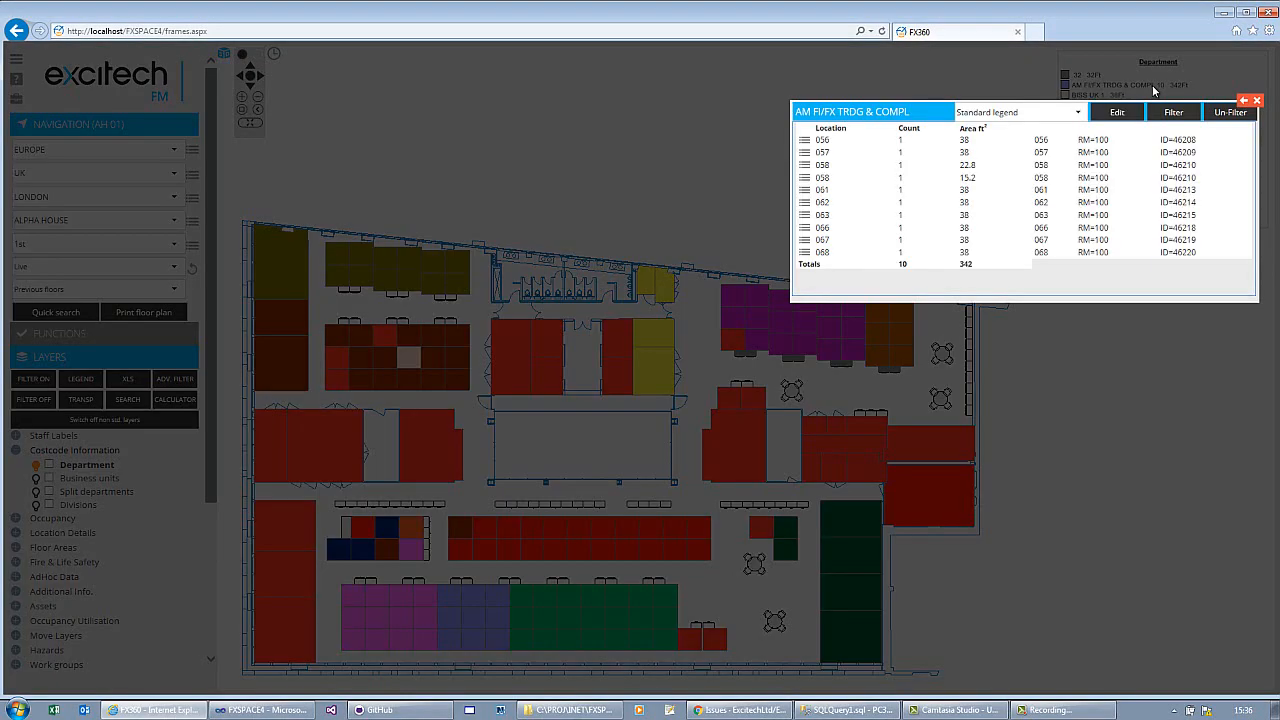
left_click(1256, 102)
left_click(1095, 104)
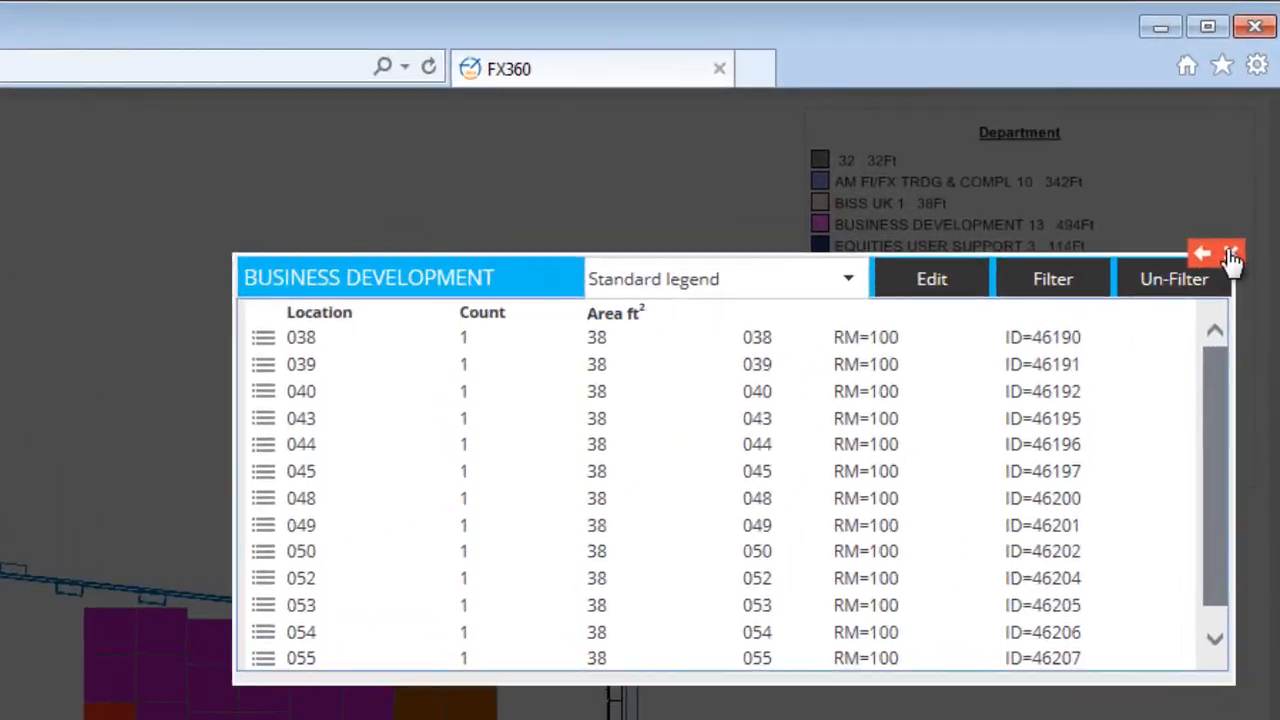
left_click(1256, 118)
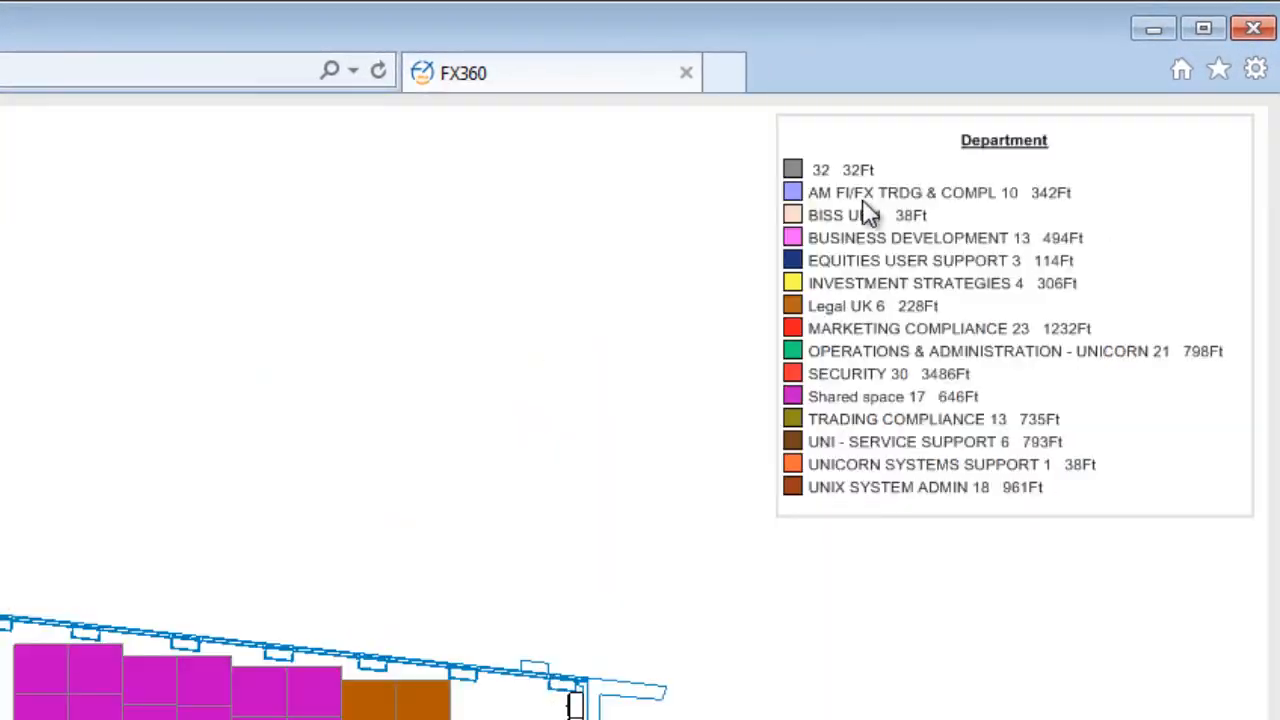
Open the AM FI/FX TRDG & COMPL breakdown and view the location details of 056, closing the details again
left_click(859, 194)
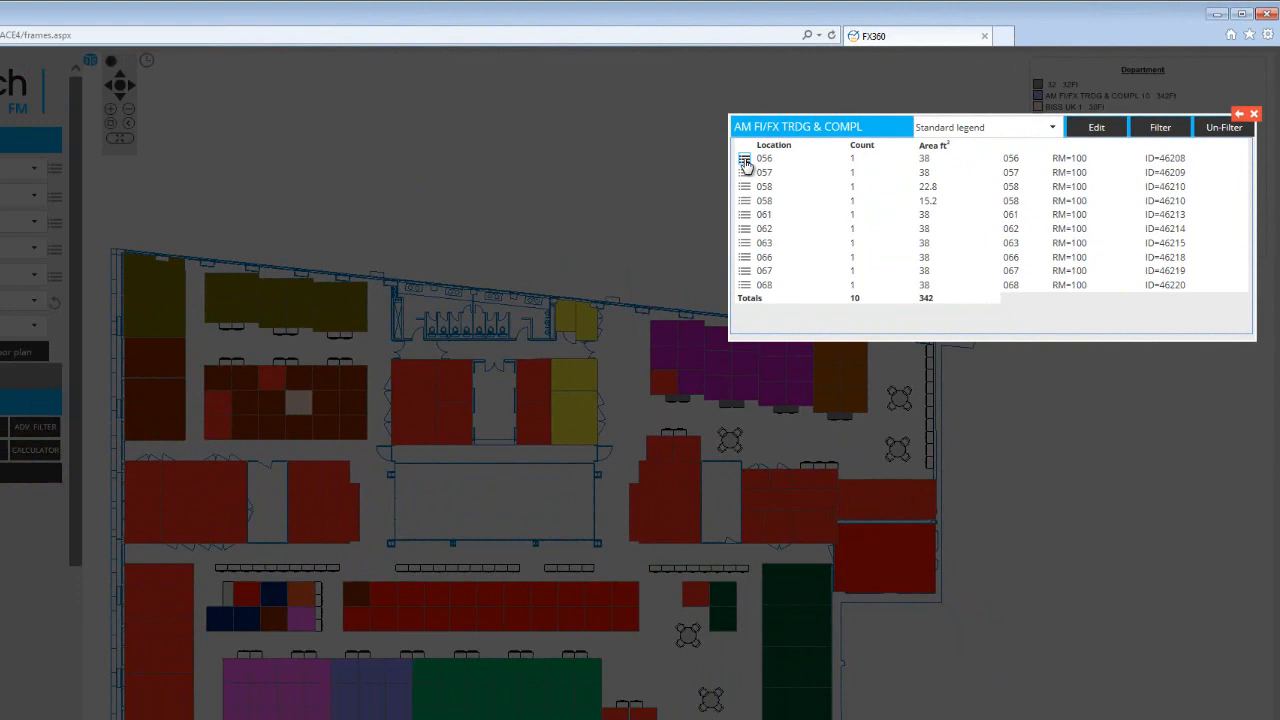
left_click(745, 162)
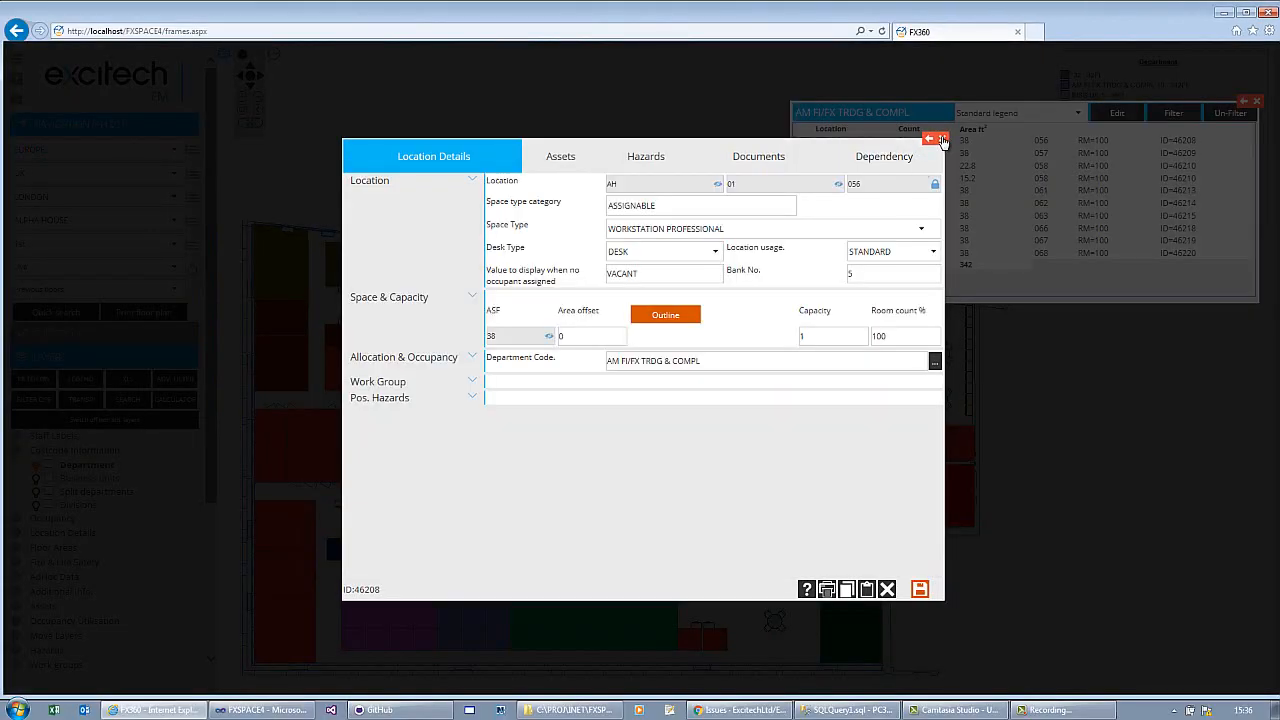
left_click(943, 140)
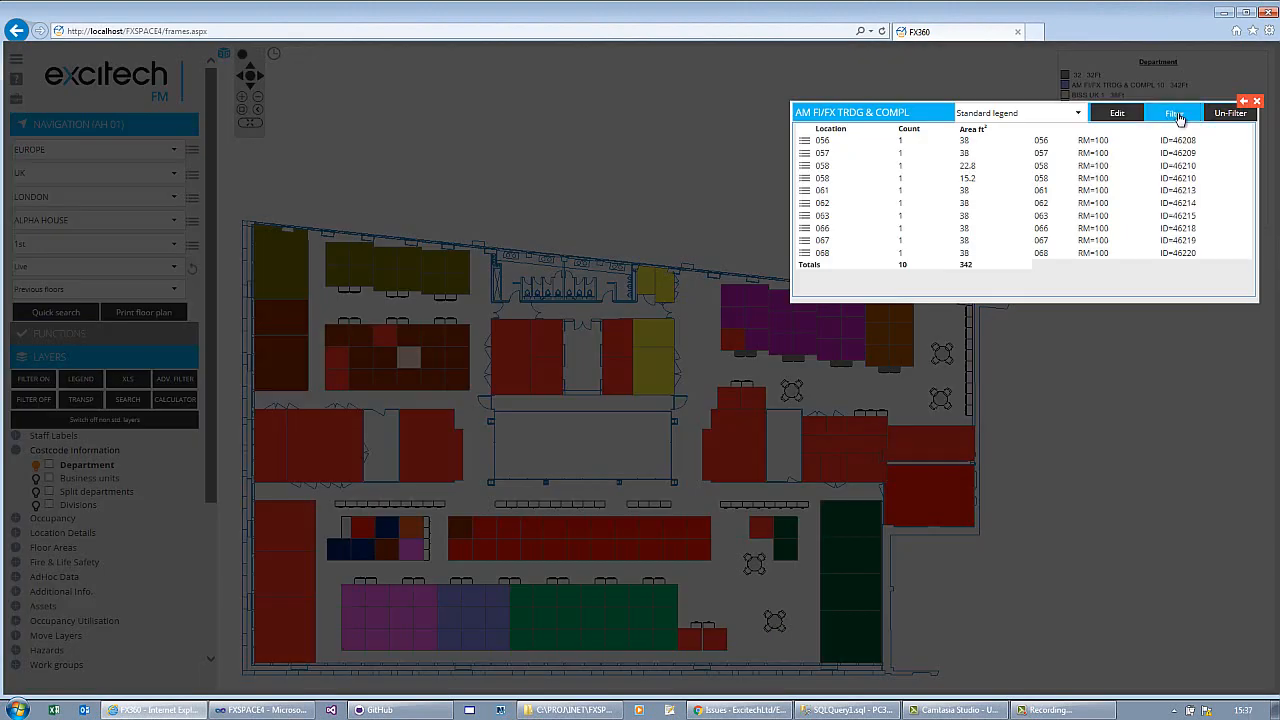
Filter the floor plan to the AM FI/FX TRDG & COMPL department and remove the filter again
left_click(1176, 114)
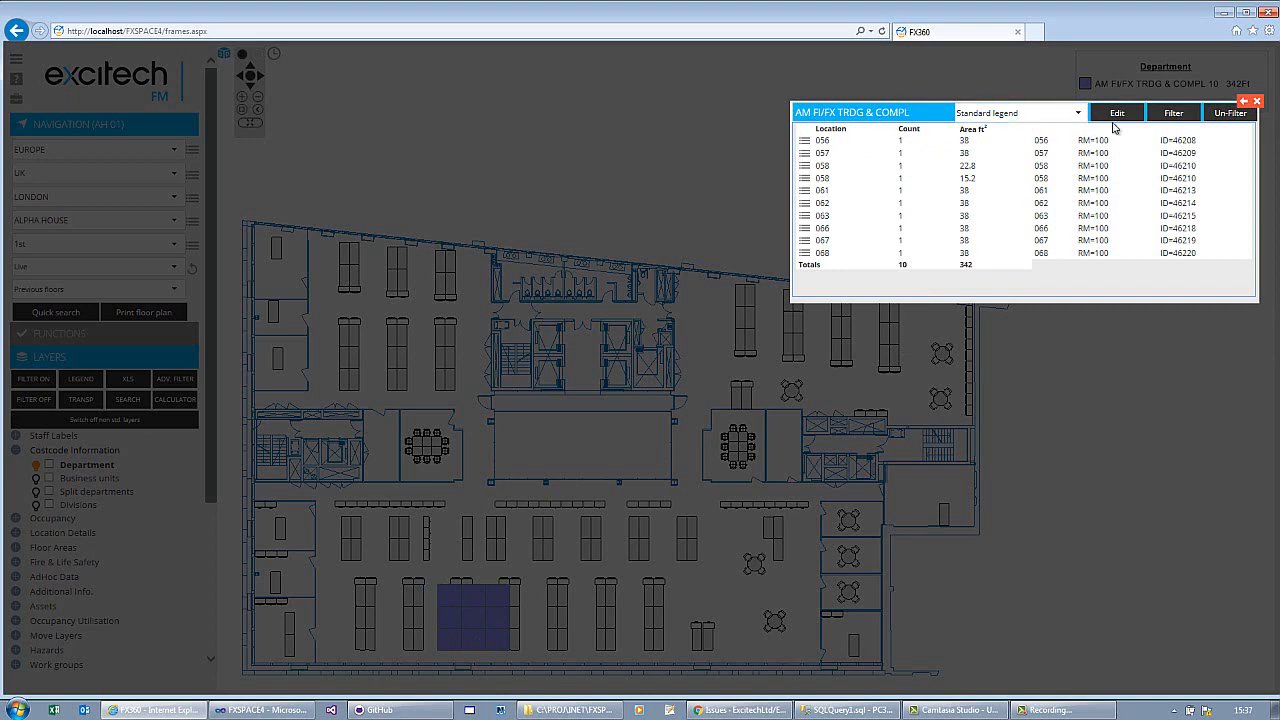
left_click(1228, 116)
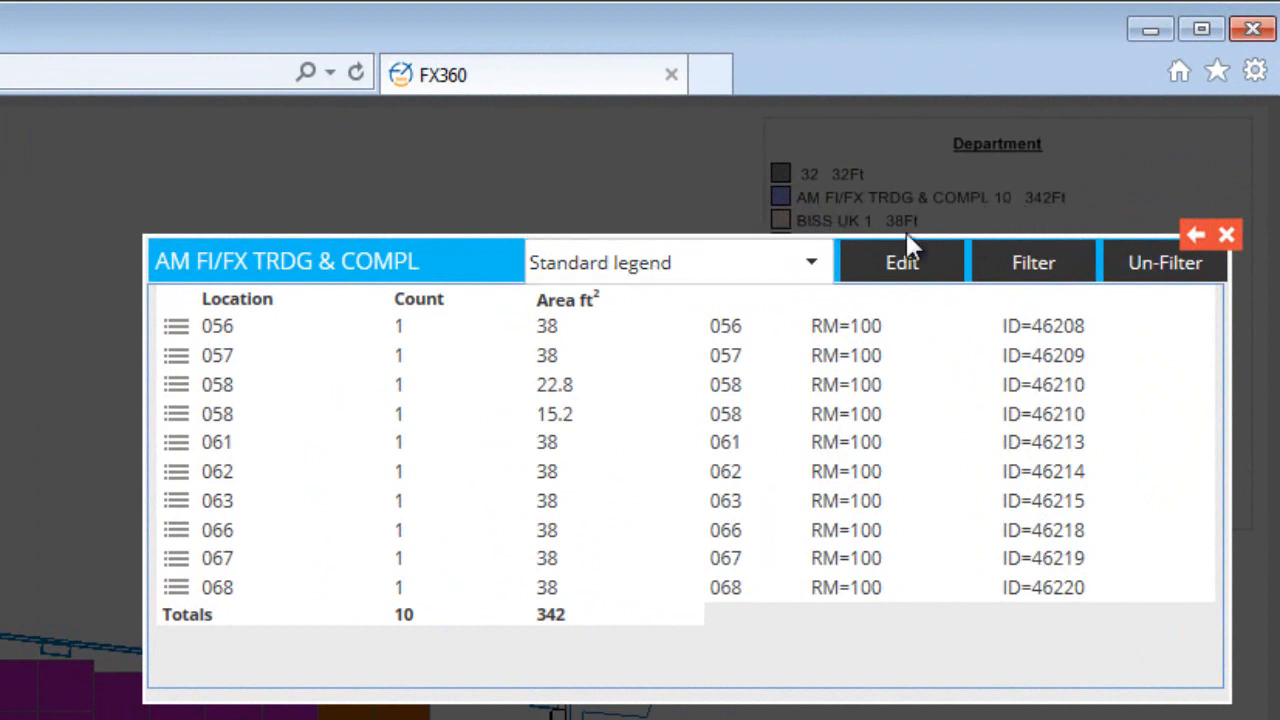
Switch the Department legend to "Department with sum CADX", close the breakdown to check the legend, and reopen the breakdown
left_click(650, 272)
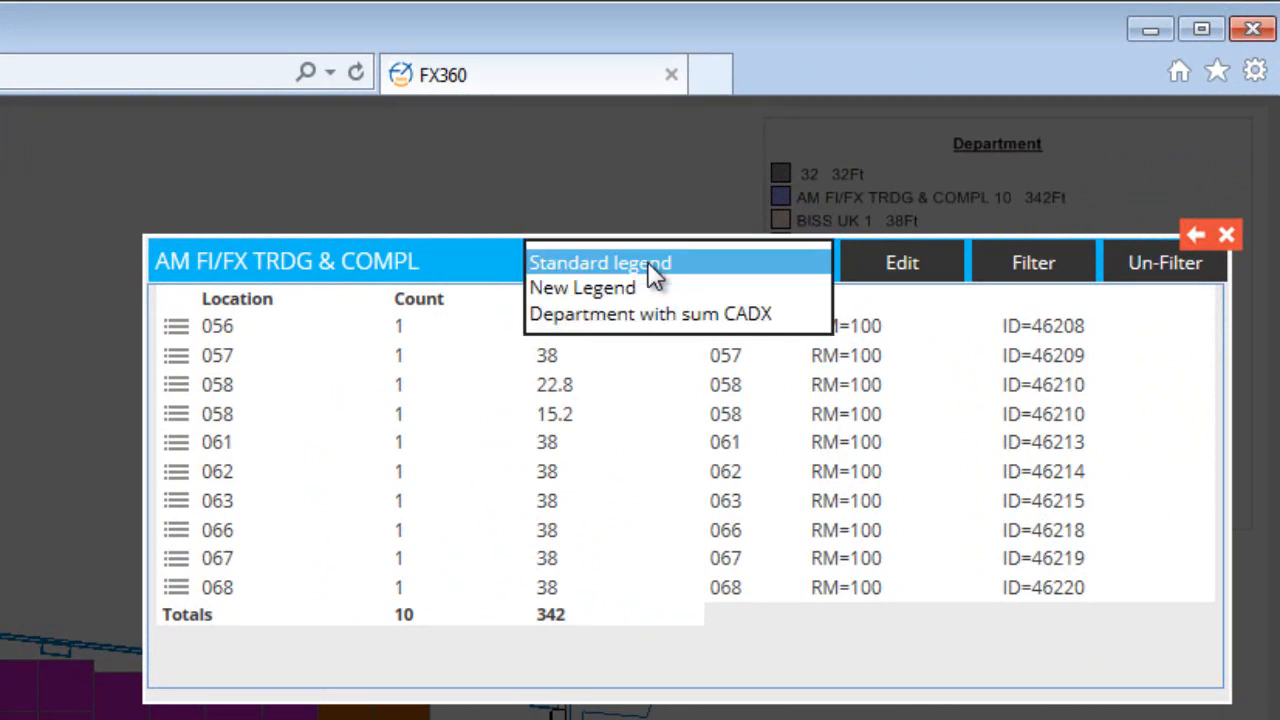
left_click(636, 316)
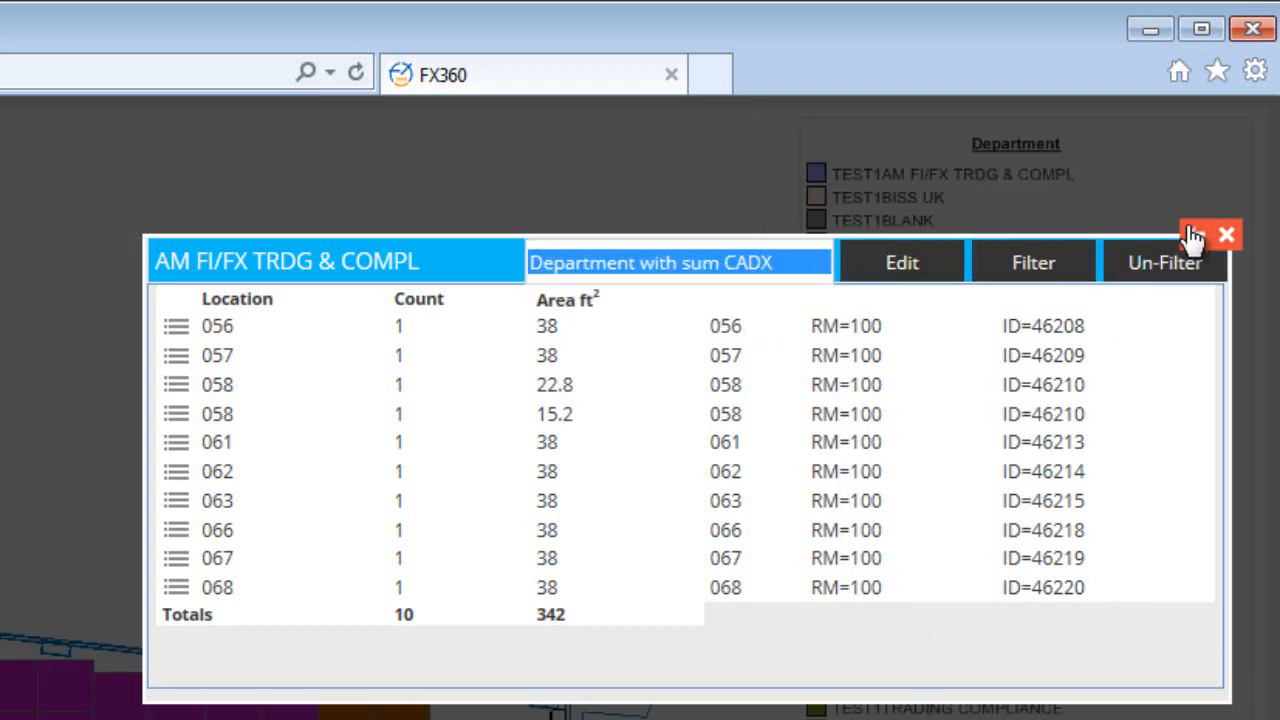
left_click(1226, 234)
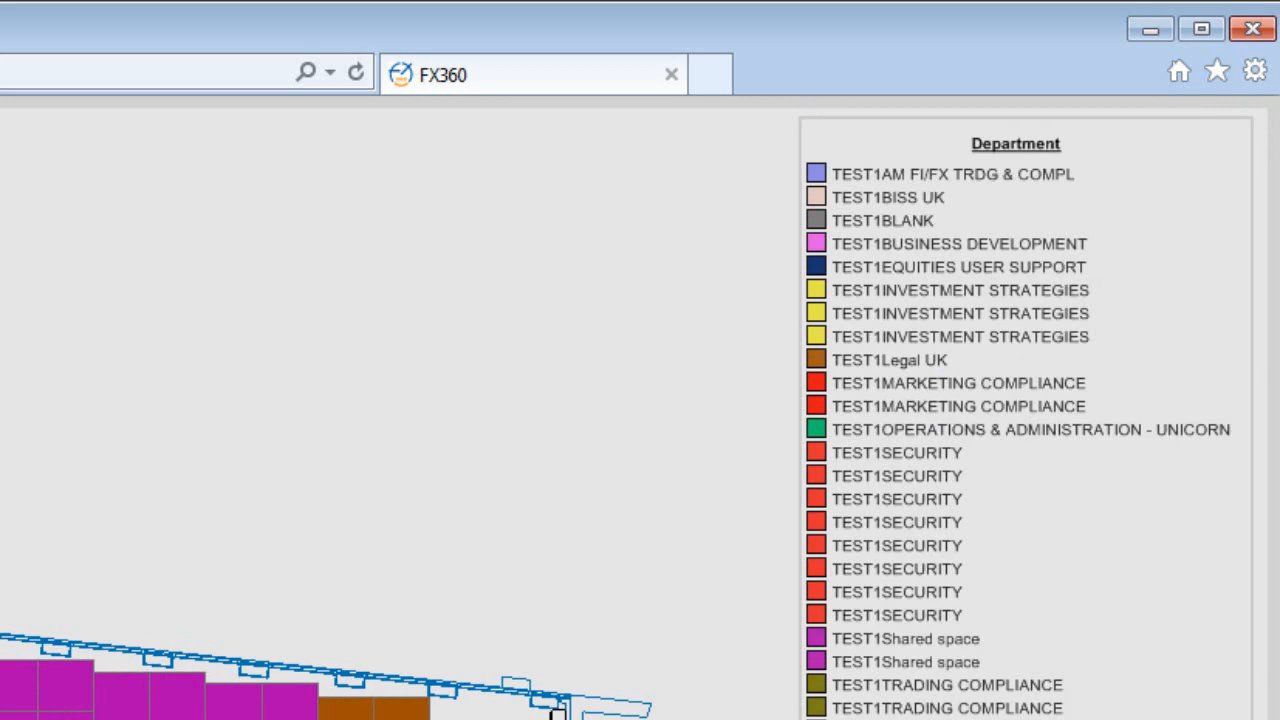
left_click(700, 716)
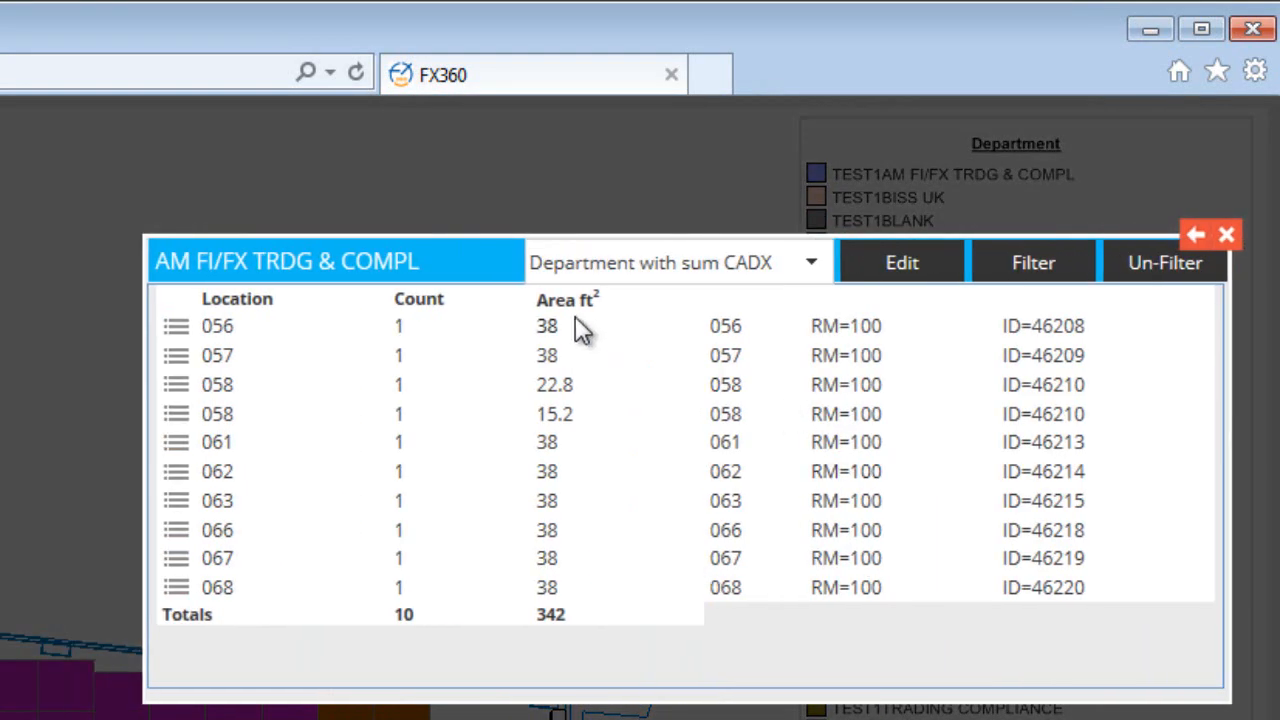
Select "New Legend" for the Department layer and open its legend content definition for editing
left_click(630, 270)
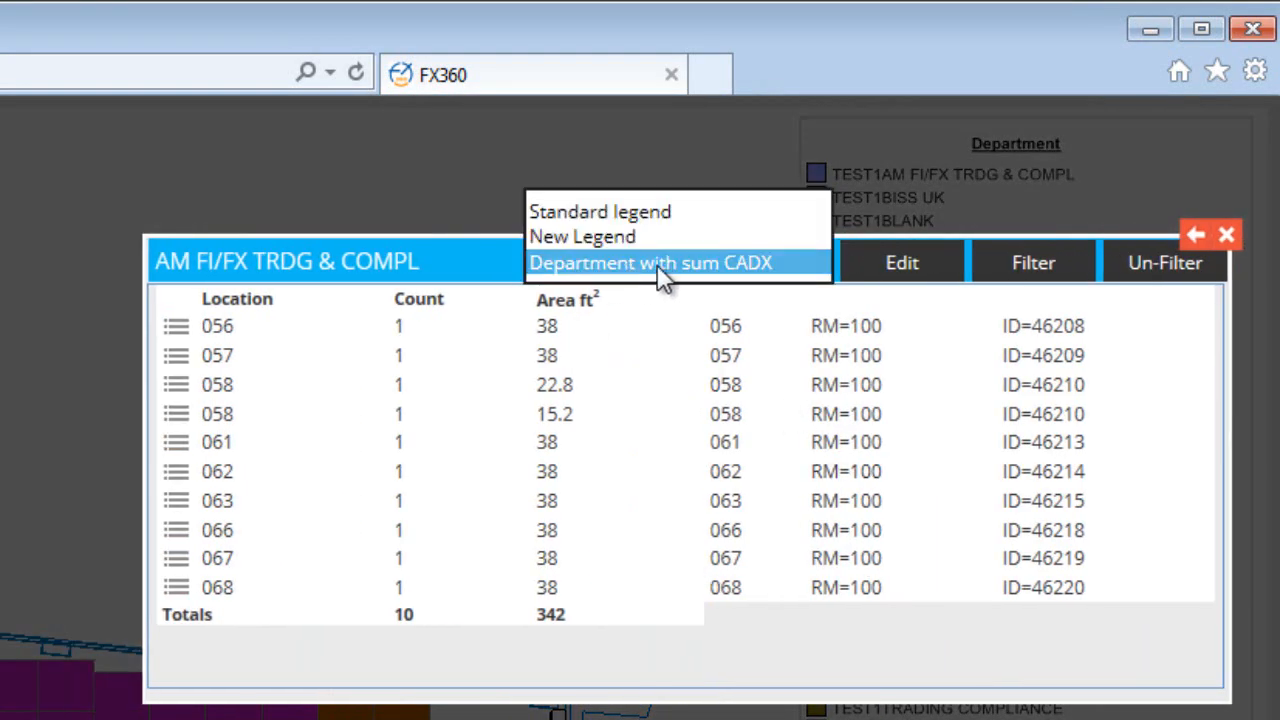
left_click(612, 237)
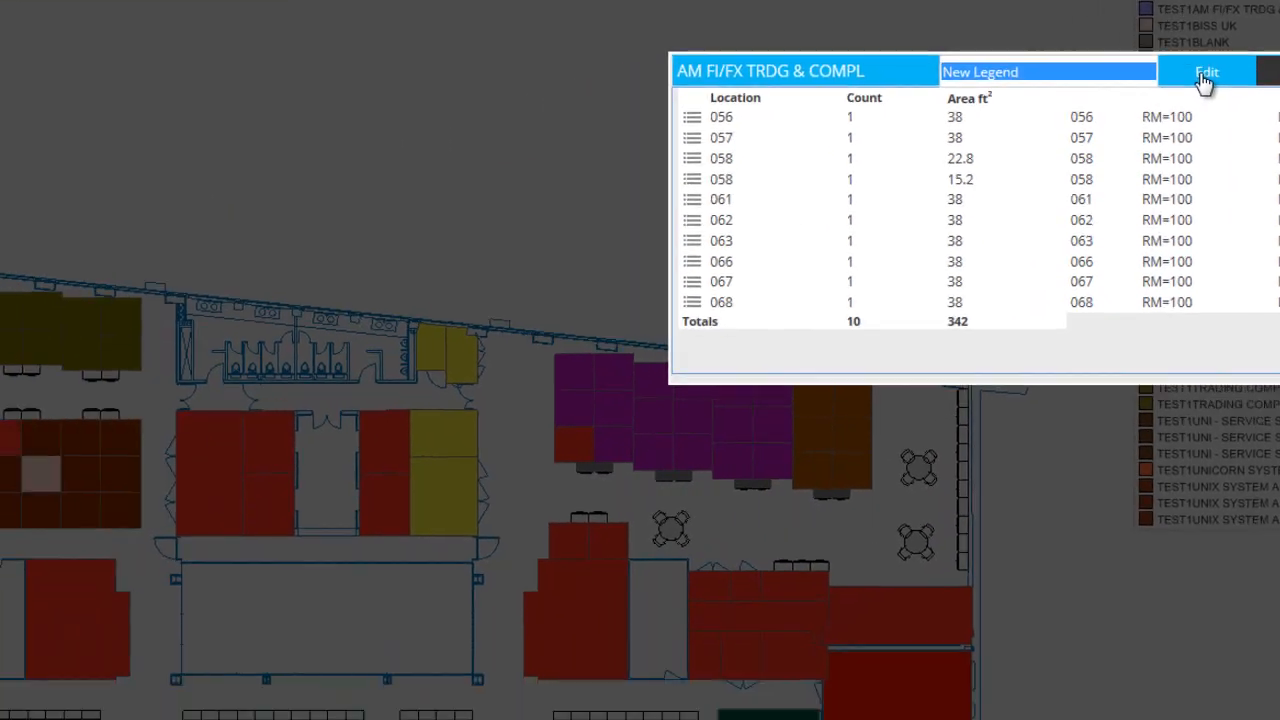
left_click(1205, 76)
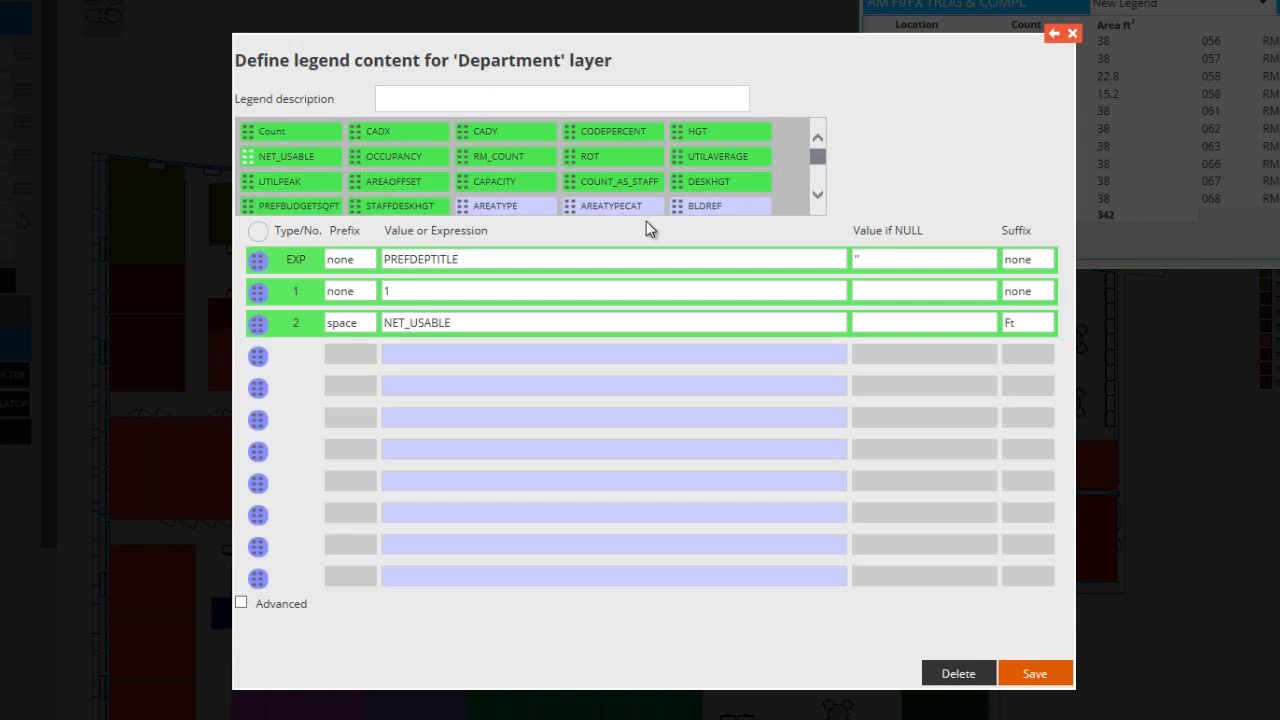
Enter "Costcode and room count" as the legend description
left_click(498, 100)
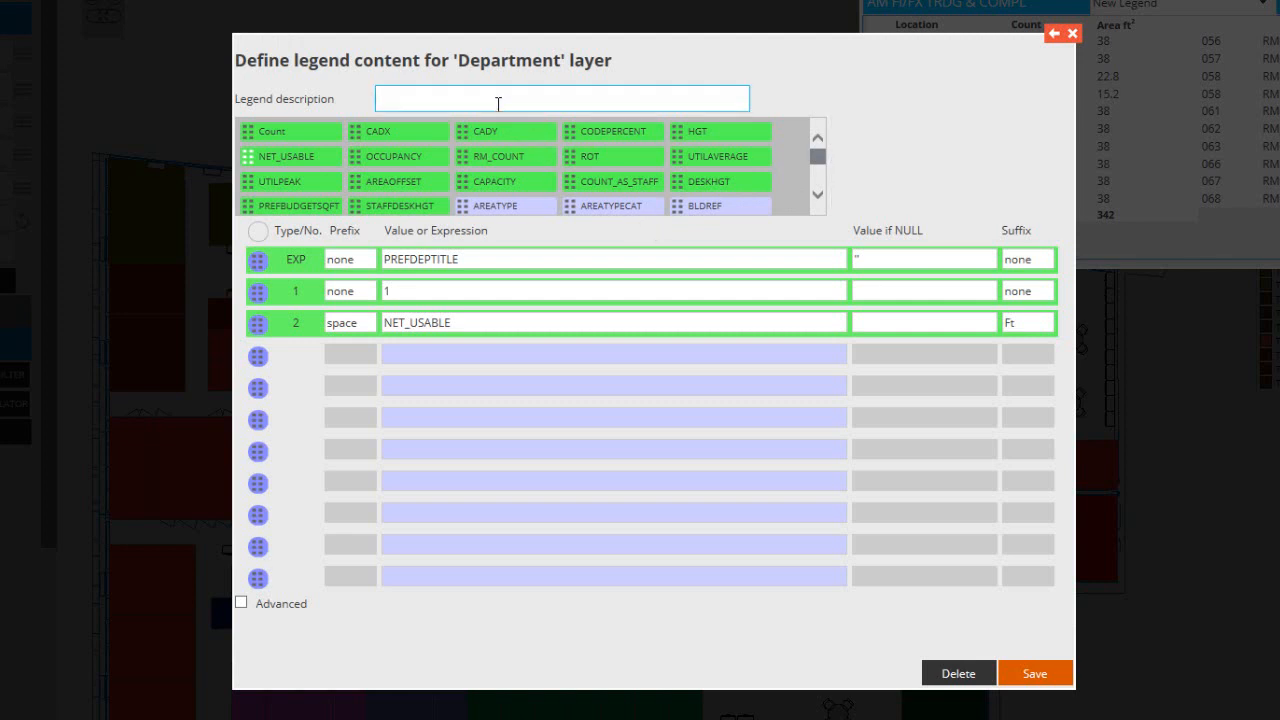
type("Costcode and room count")
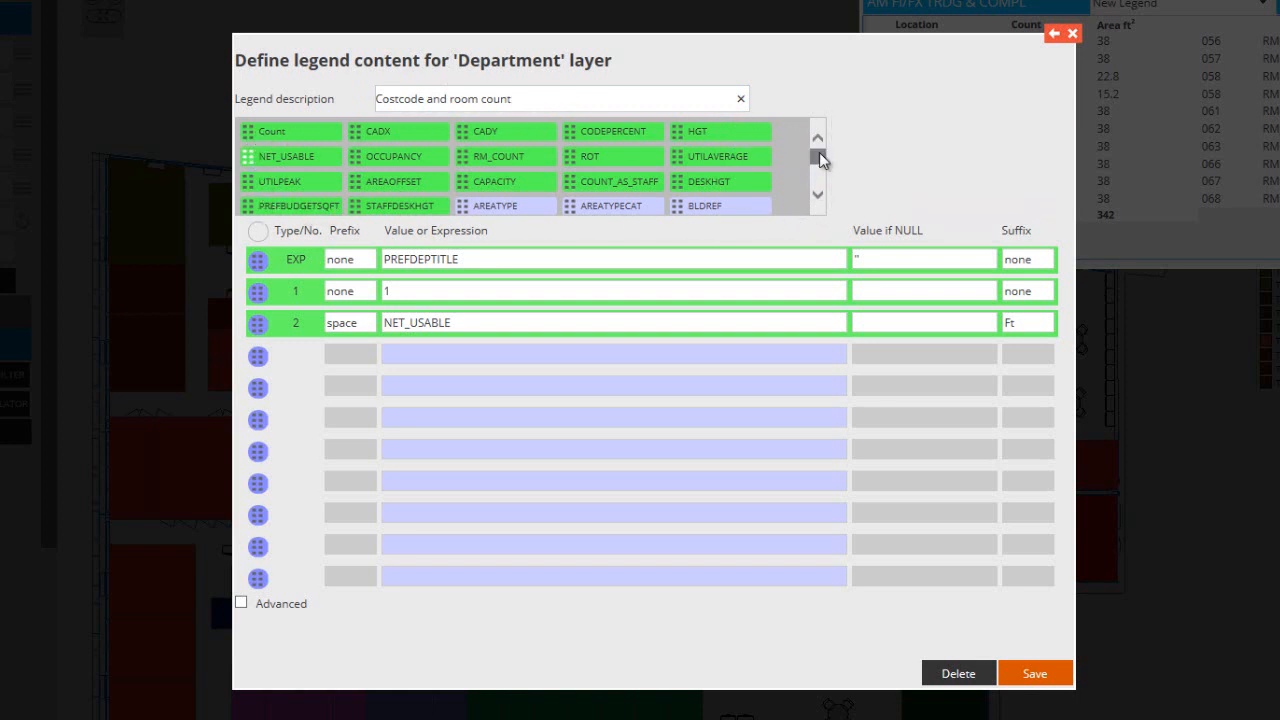
Find PREFCOSTCODE among the available fields and use it to replace PREFDEPTITLE as the EXP row's expression
mouse_move(819, 152)
left_mouse_down()
mouse_move(819, 182)
mouse_move(816, 140)
left_mouse_up()
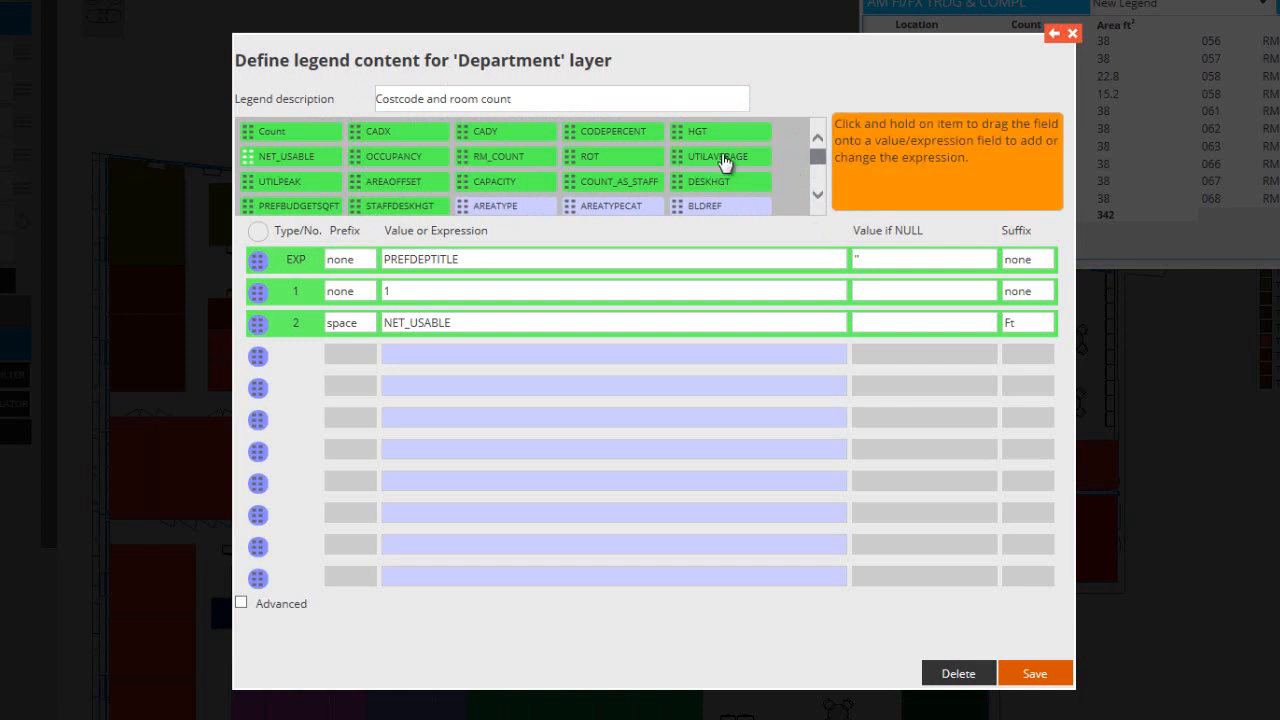
left_click_drag(819, 154, 820, 167)
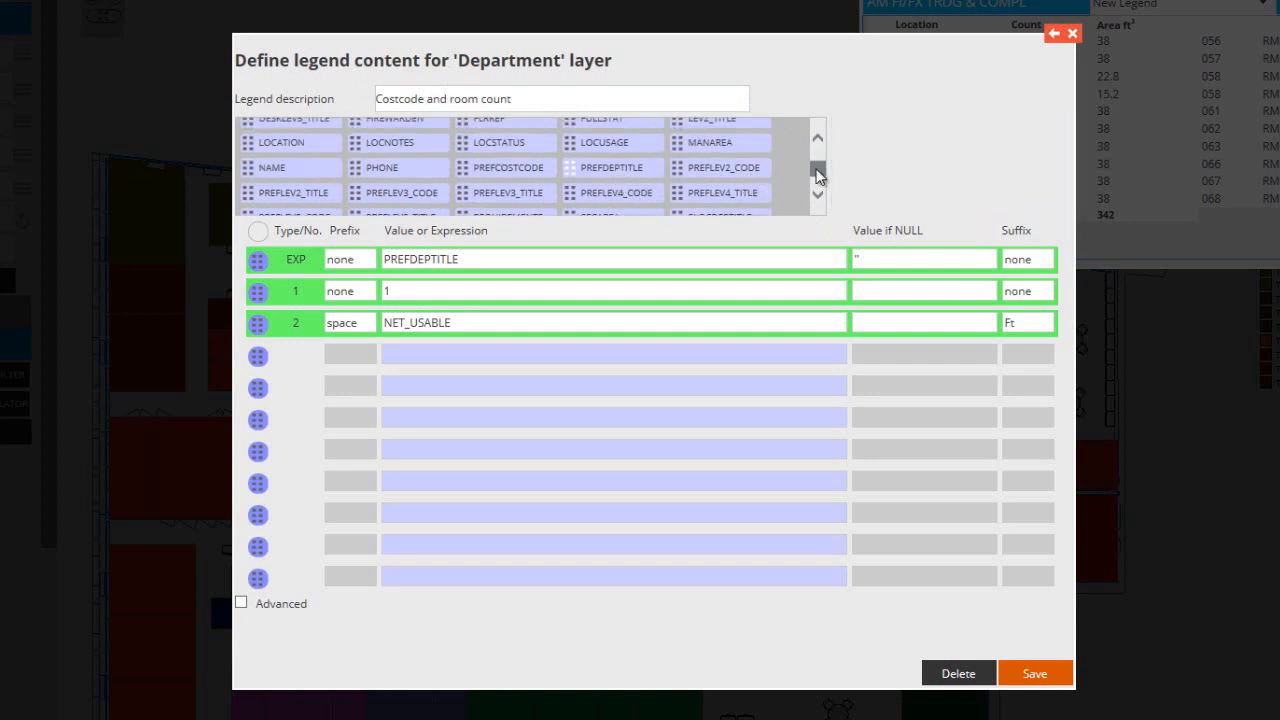
scroll(817, 177, "down", 5)
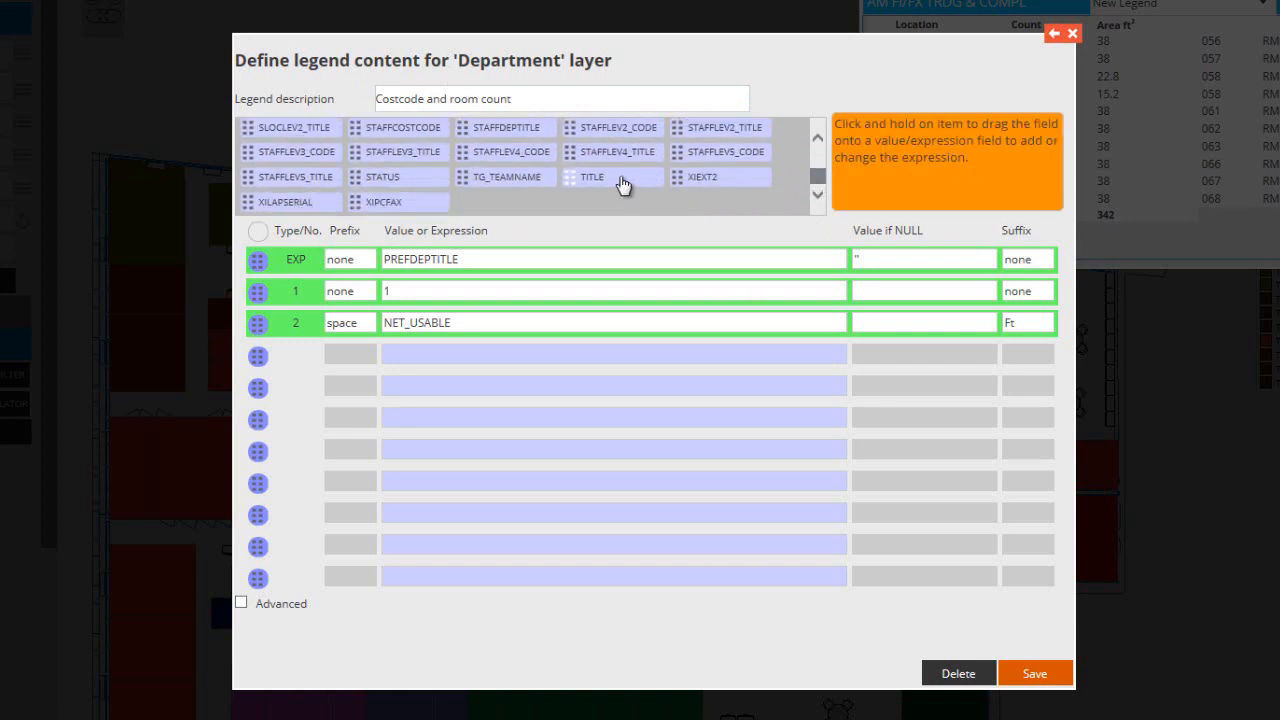
left_click_drag(815, 176, 820, 143)
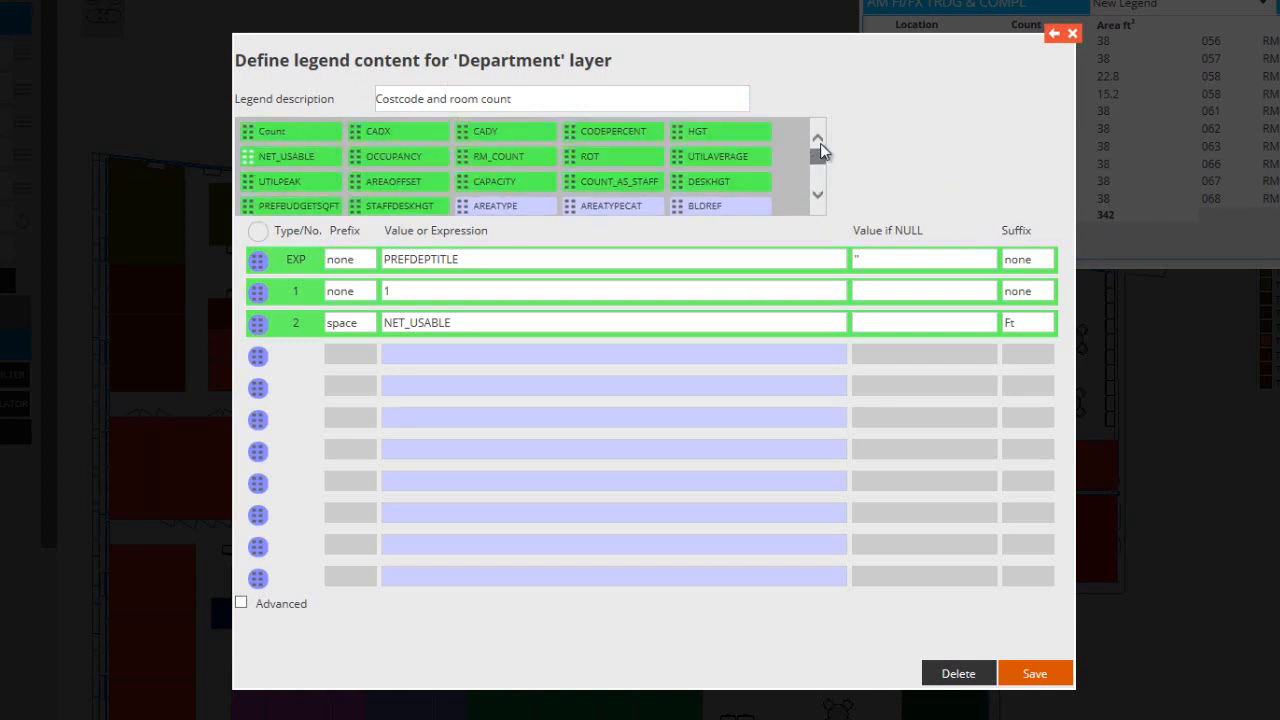
left_click(426, 258)
left_click(476, 258)
left_click(818, 195)
left_click(818, 195)
left_click(818, 195)
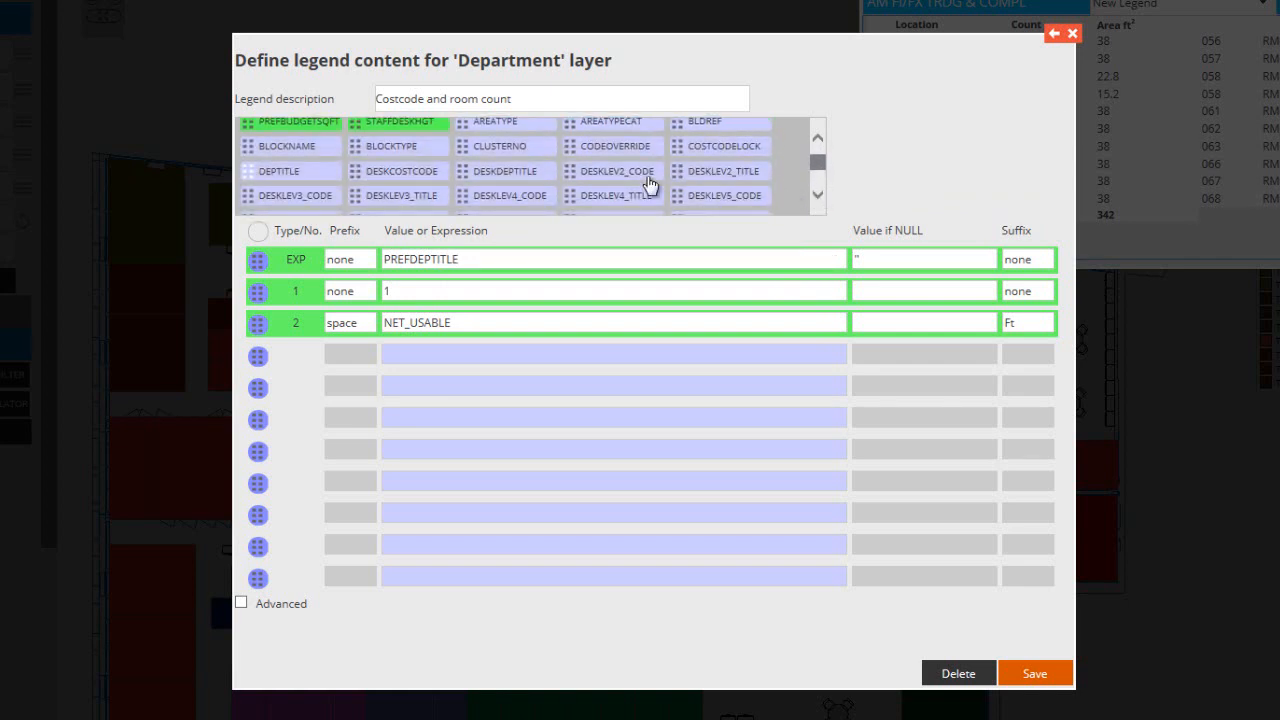
left_click(818, 194)
left_click(818, 194)
left_click(818, 194)
left_click(818, 195)
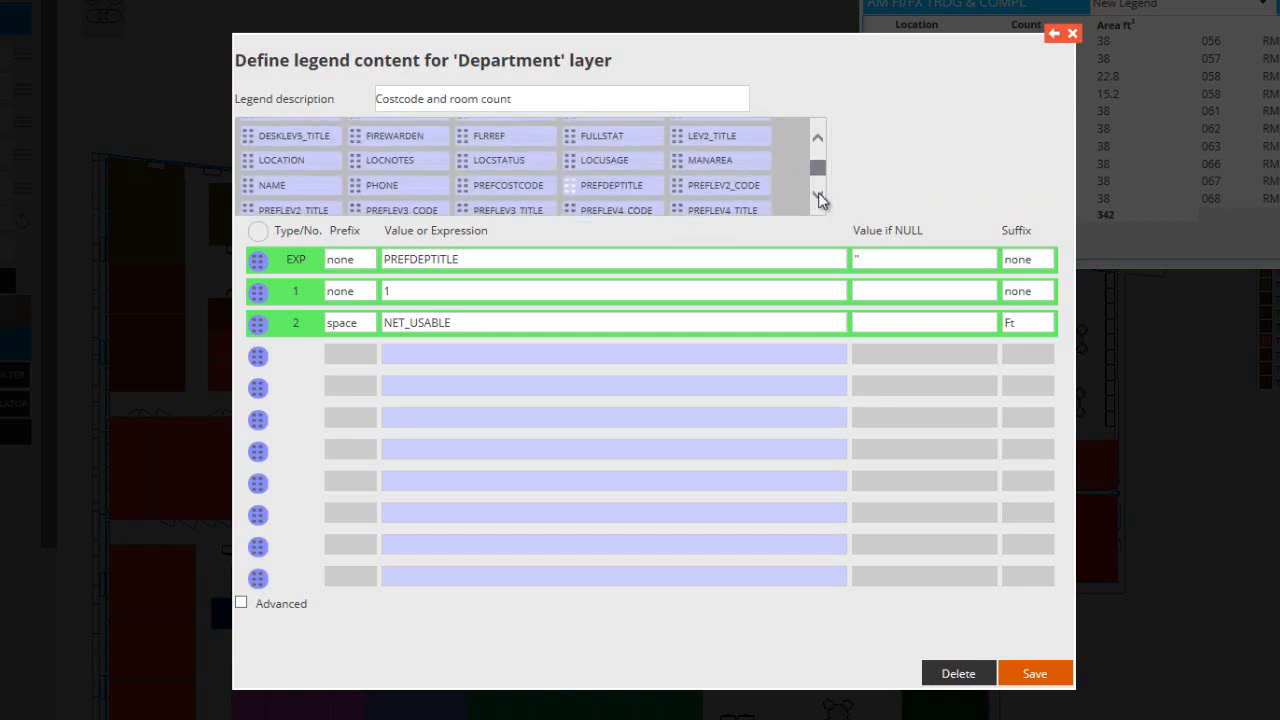
left_click_drag(517, 185, 467, 262)
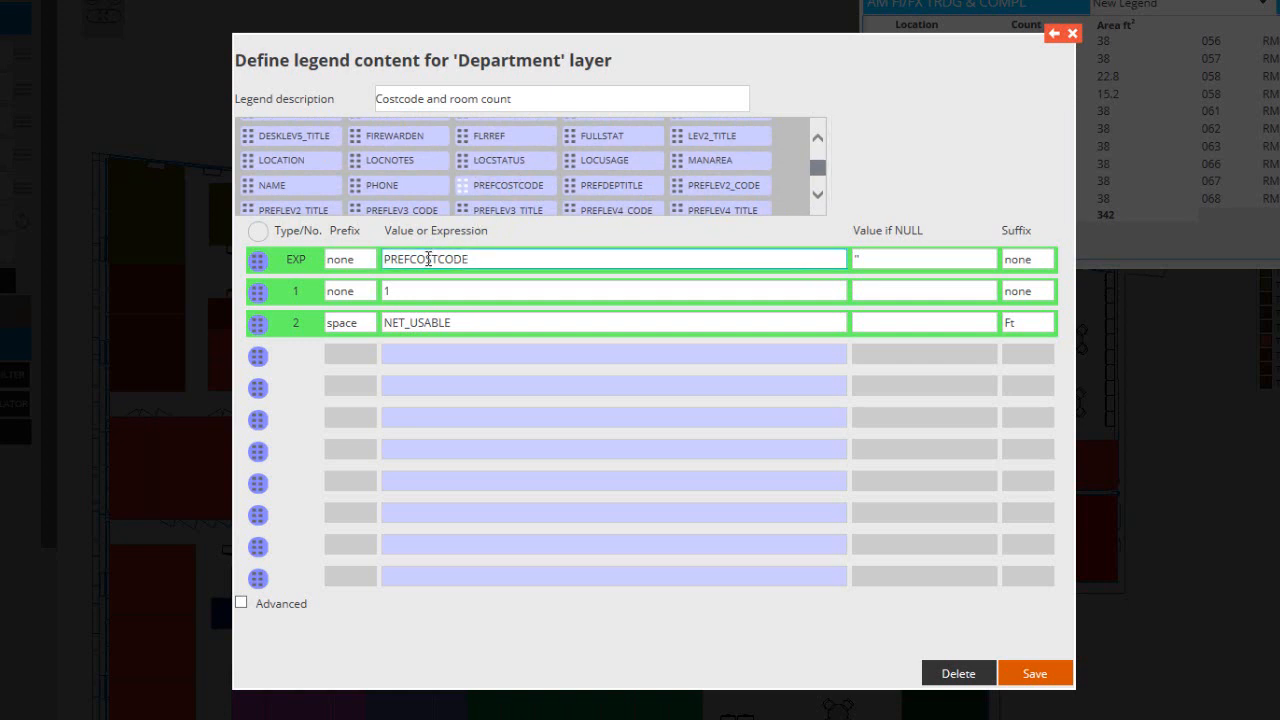
Set the prefix of the EXP row to "Cost Code ="
left_click(348, 259)
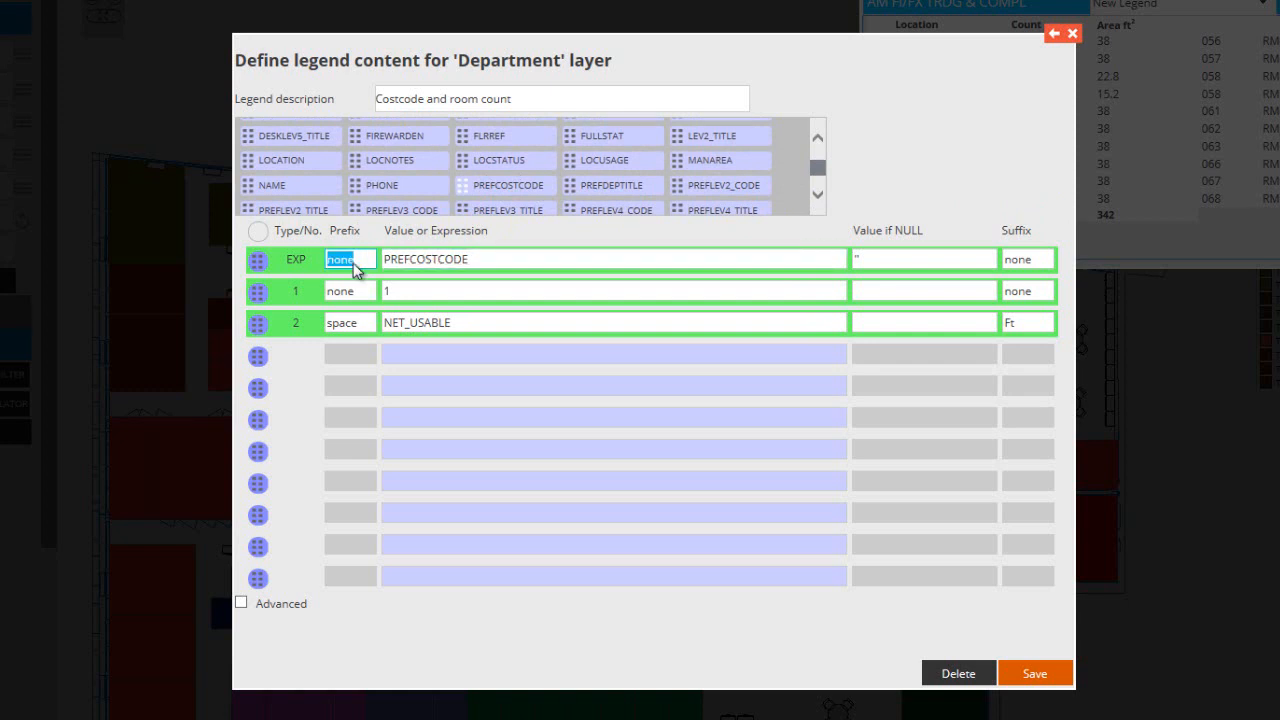
type("Cost")
type(" Code")
type(" =")
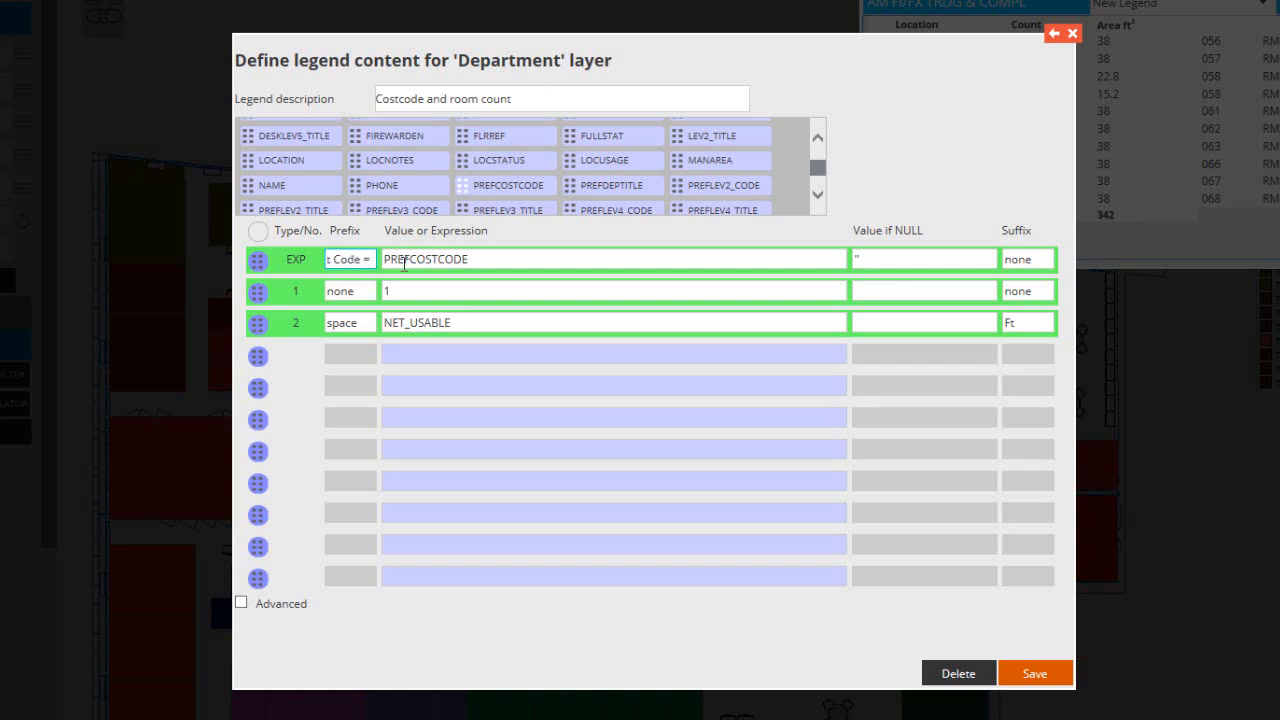
Set the EXP row's value if NULL to 'Not known', enclosed in single quotes
left_click(857, 259)
key("BackSpace")
key("BackSpace")
type("''")
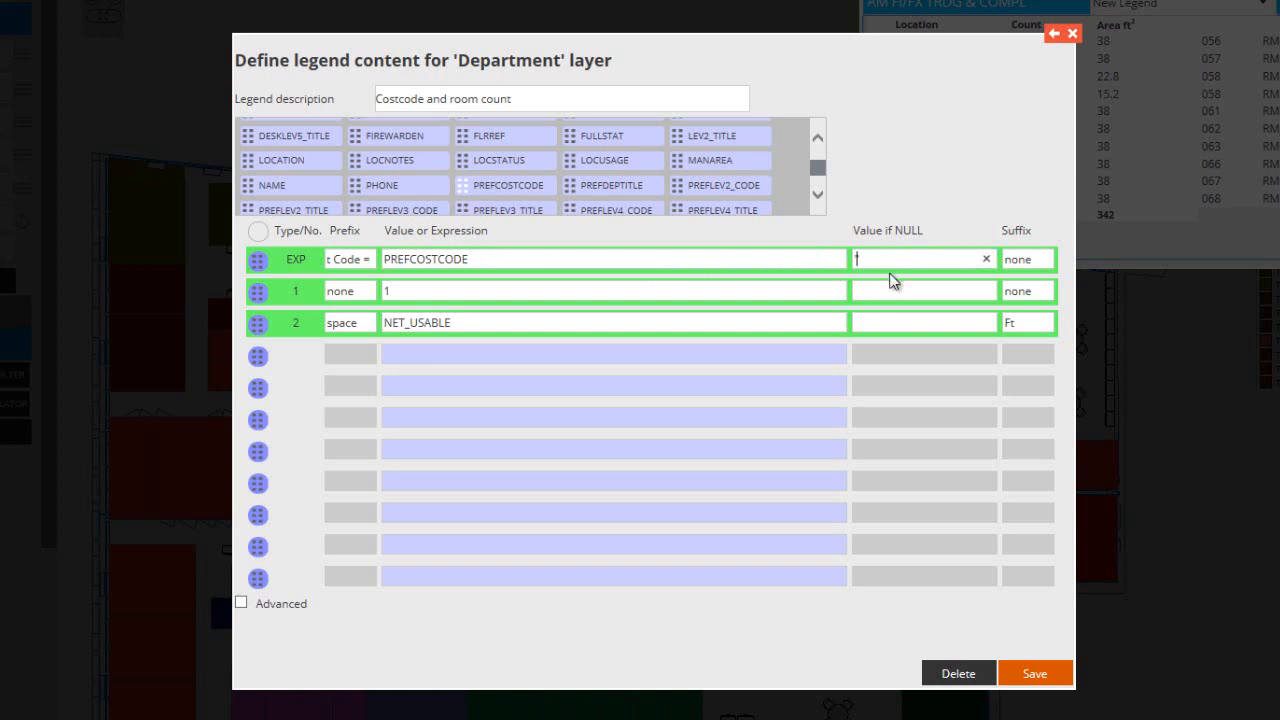
type("Not known")
left_click(1038, 260)
Replace NET_USABLE with the RM_COUNT field in row 2 and set that row's suffix to "percent"
left_click(512, 290)
left_click(486, 320)
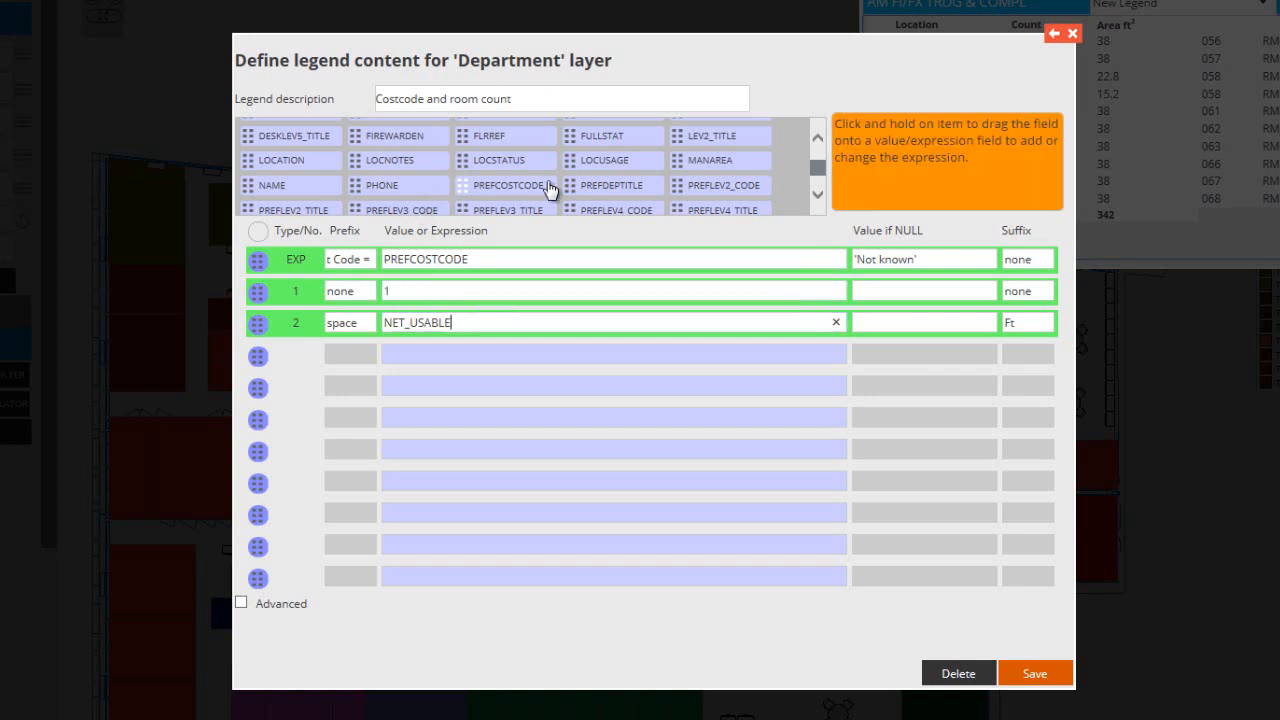
scroll(817, 168, "up", 2)
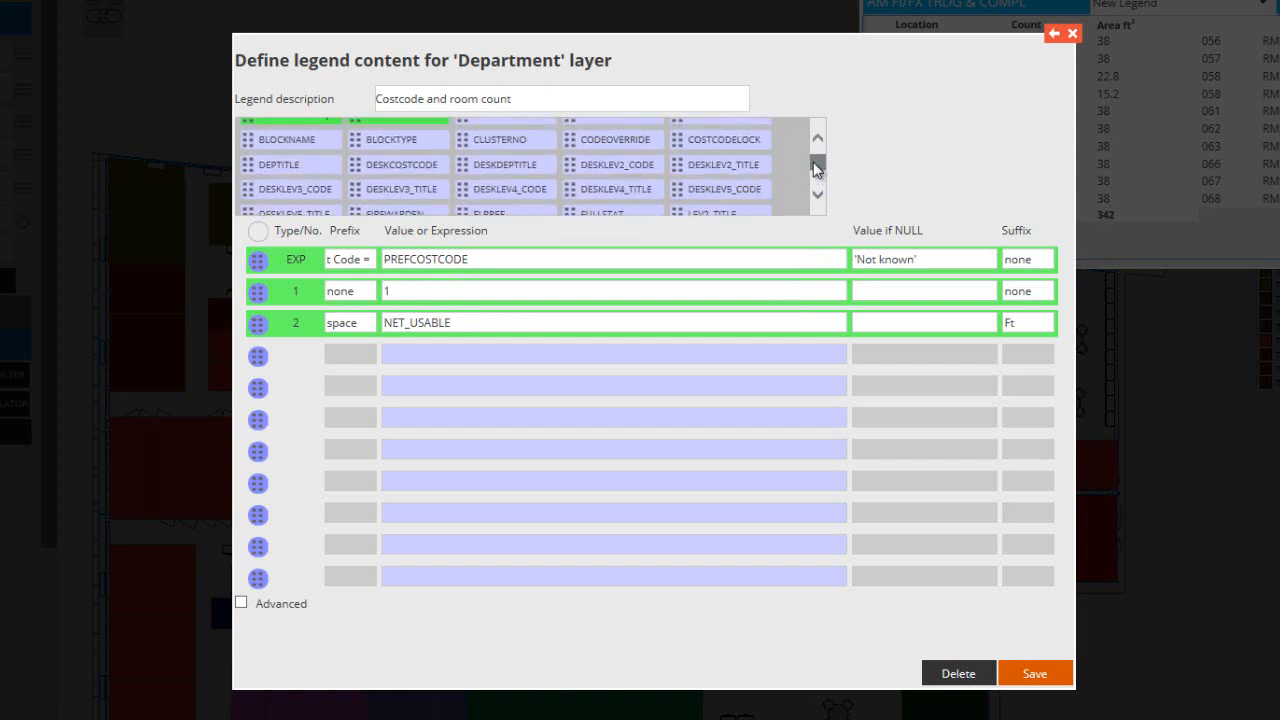
scroll(817, 168, "up", 2)
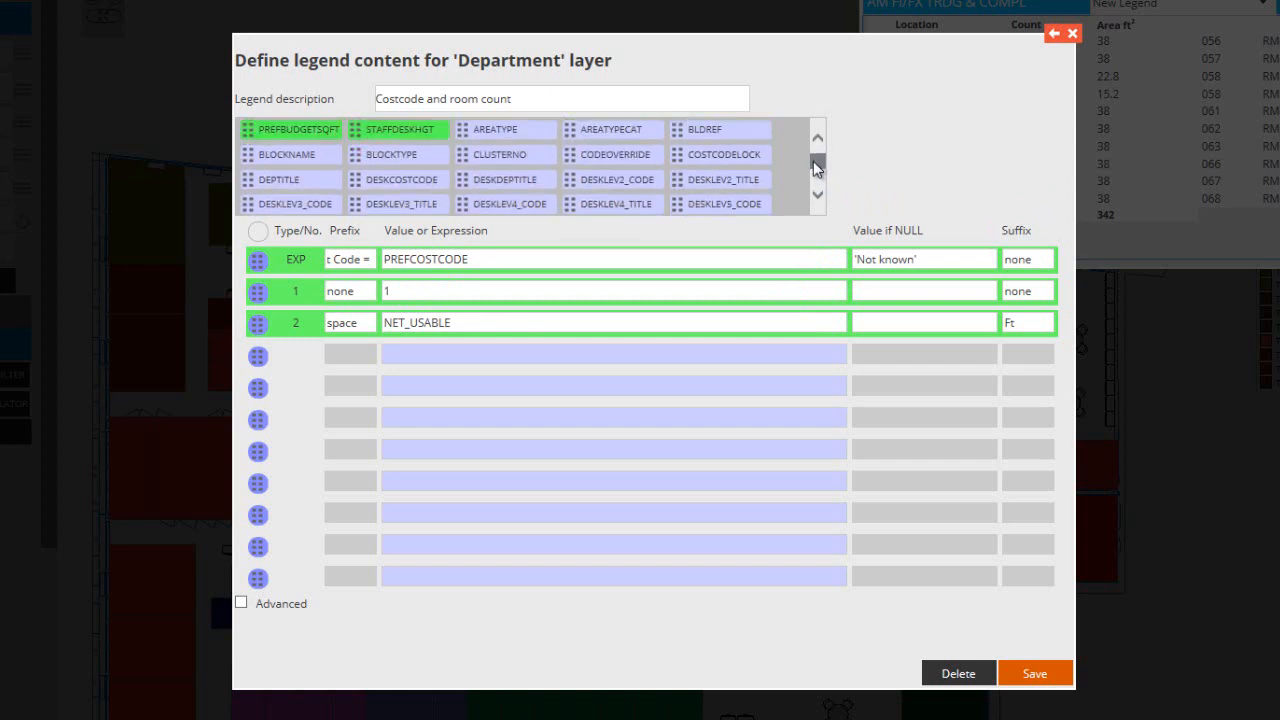
scroll(817, 168, "up", 2)
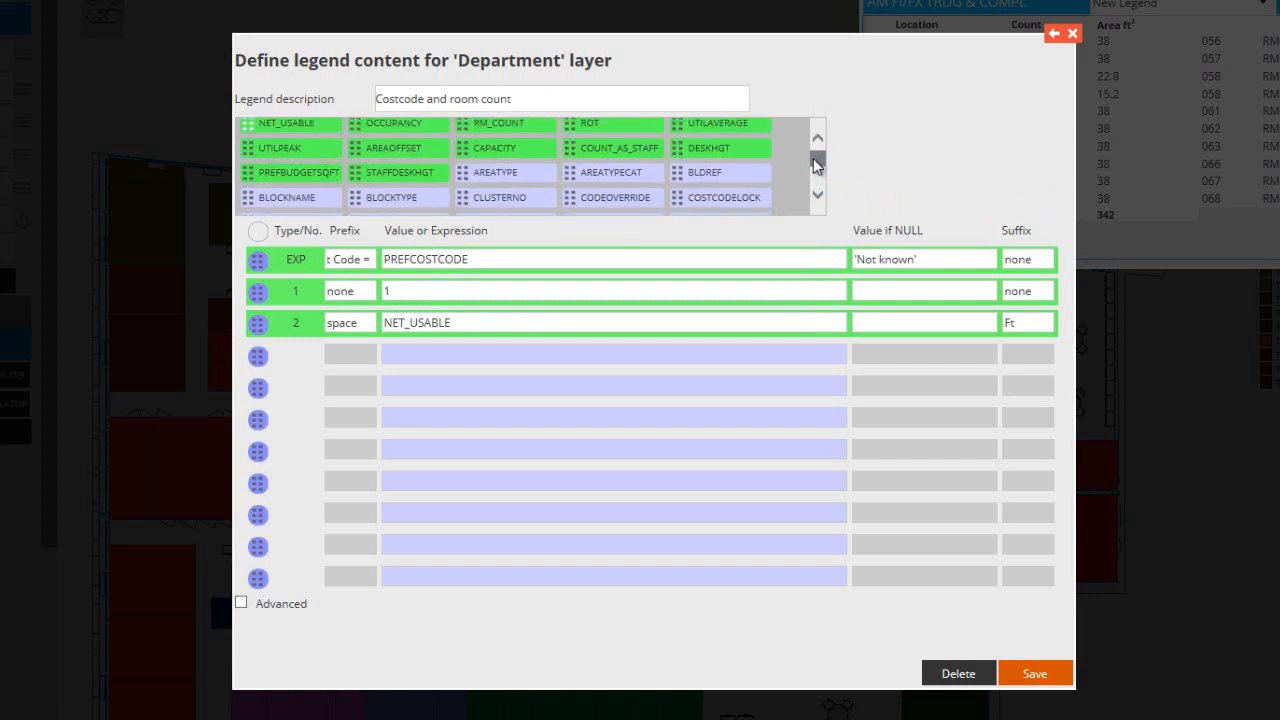
scroll(817, 166, "up", 1)
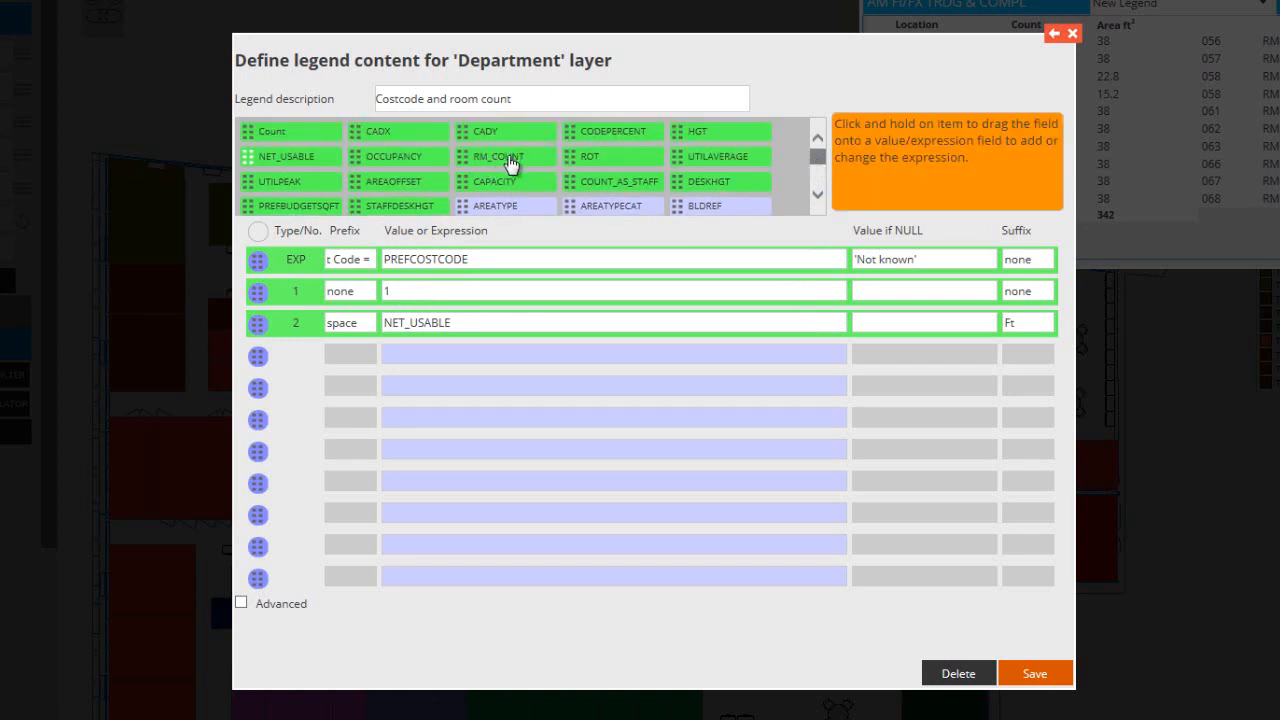
left_click_drag(506, 155, 439, 321)
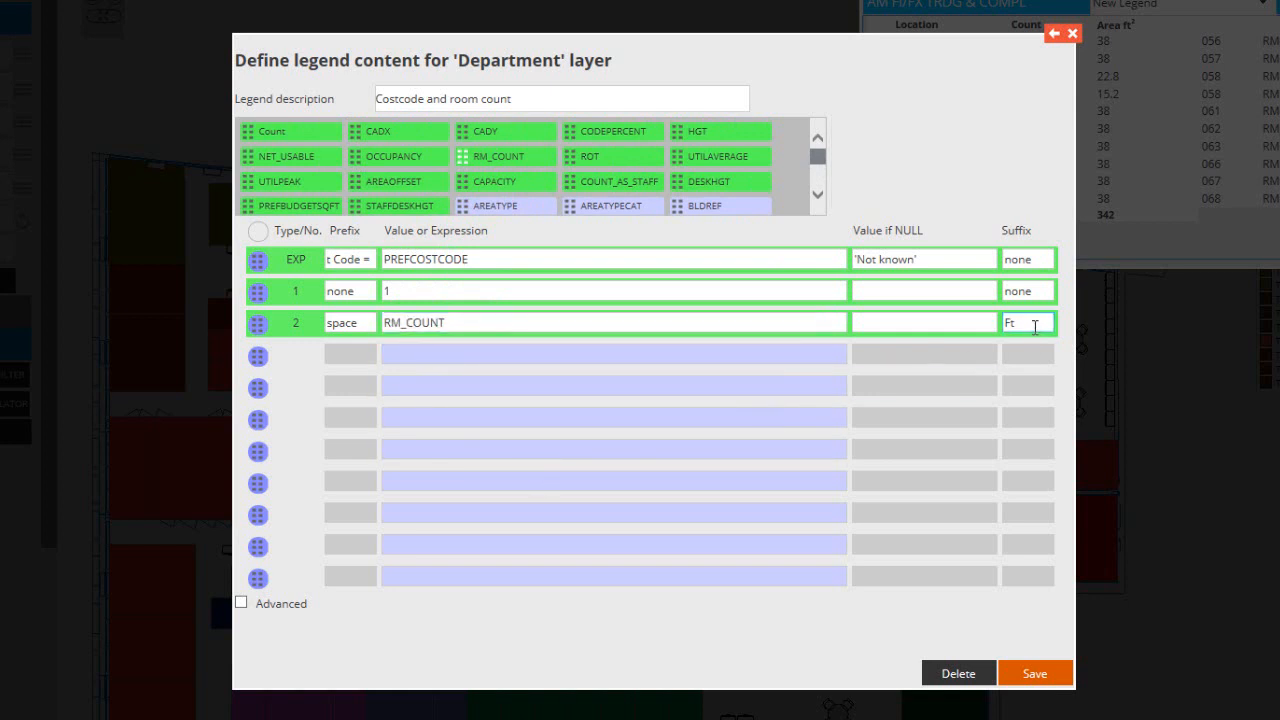
left_click_drag(1032, 322, 995, 324)
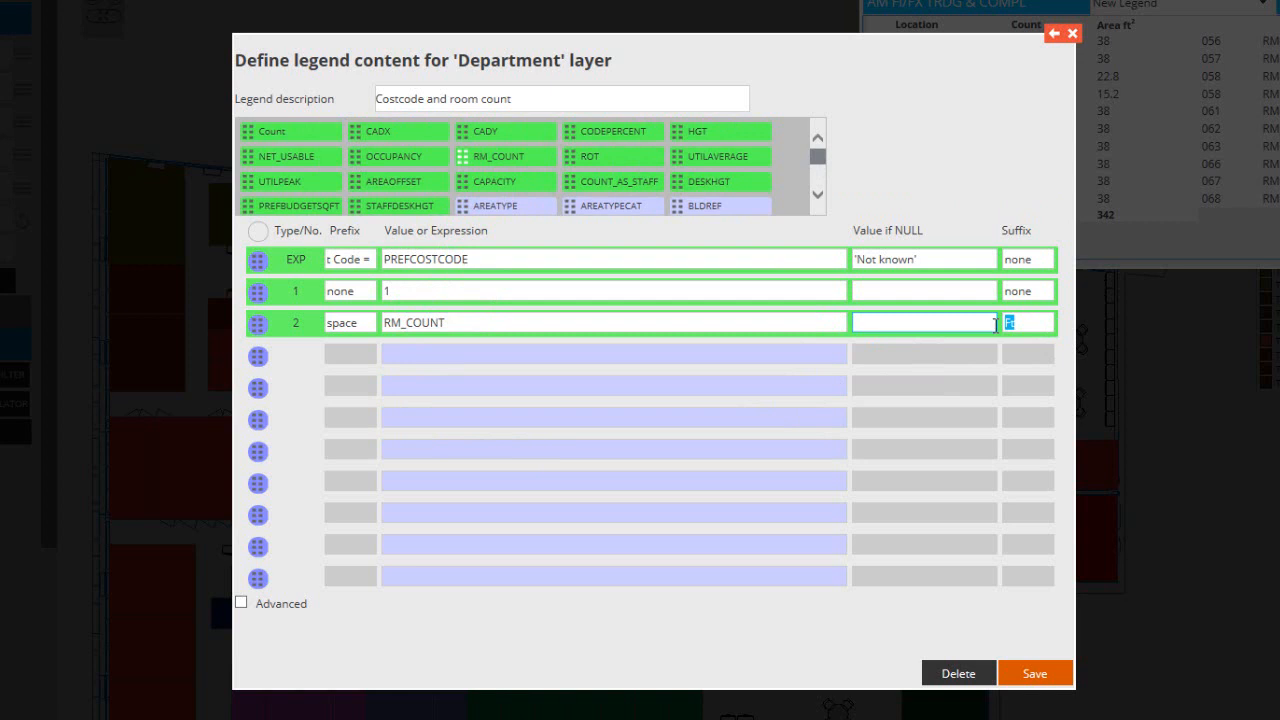
type("percent")
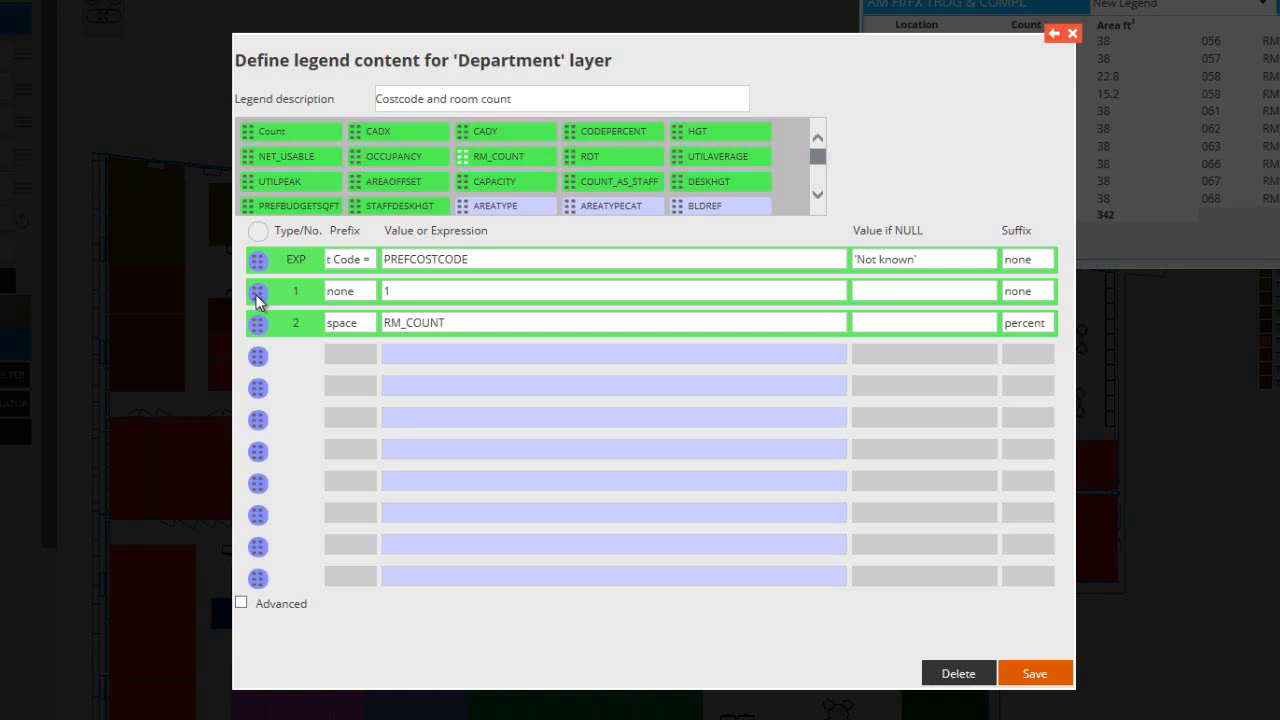
Move row 1 above the EXP row and display the advanced legend expression to examine its text
left_click_drag(259, 298, 257, 258)
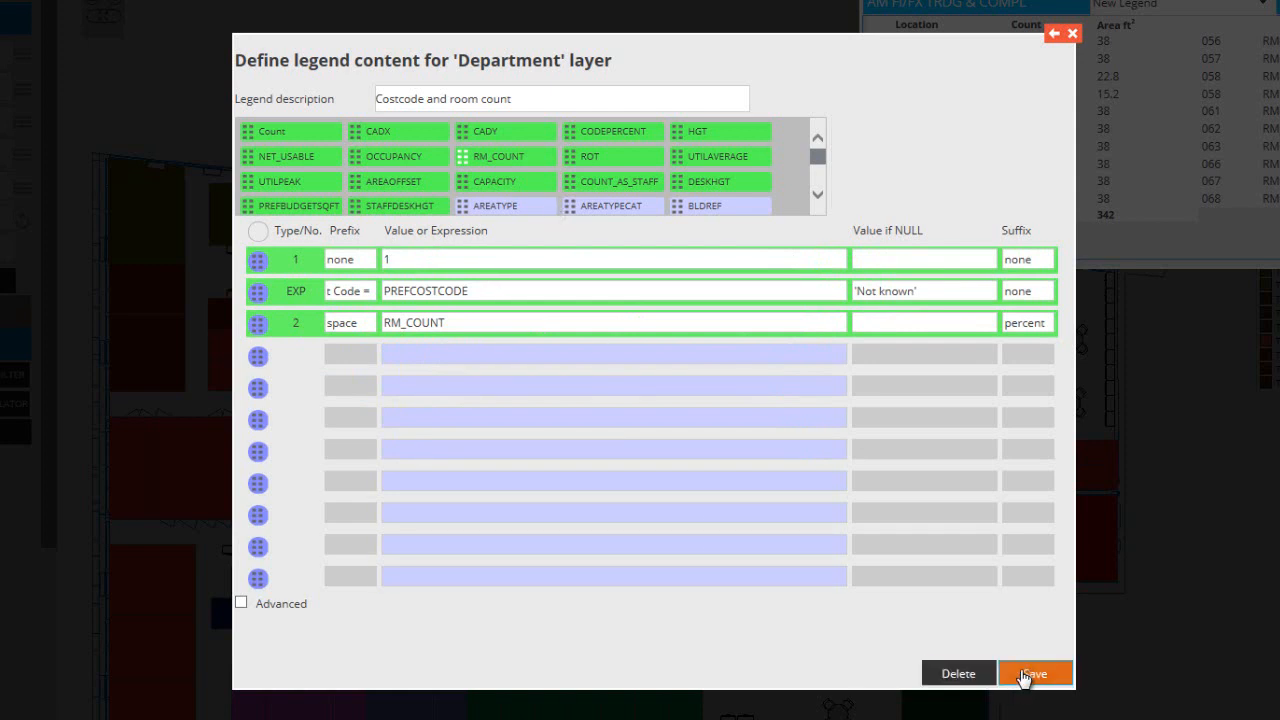
left_click(242, 604)
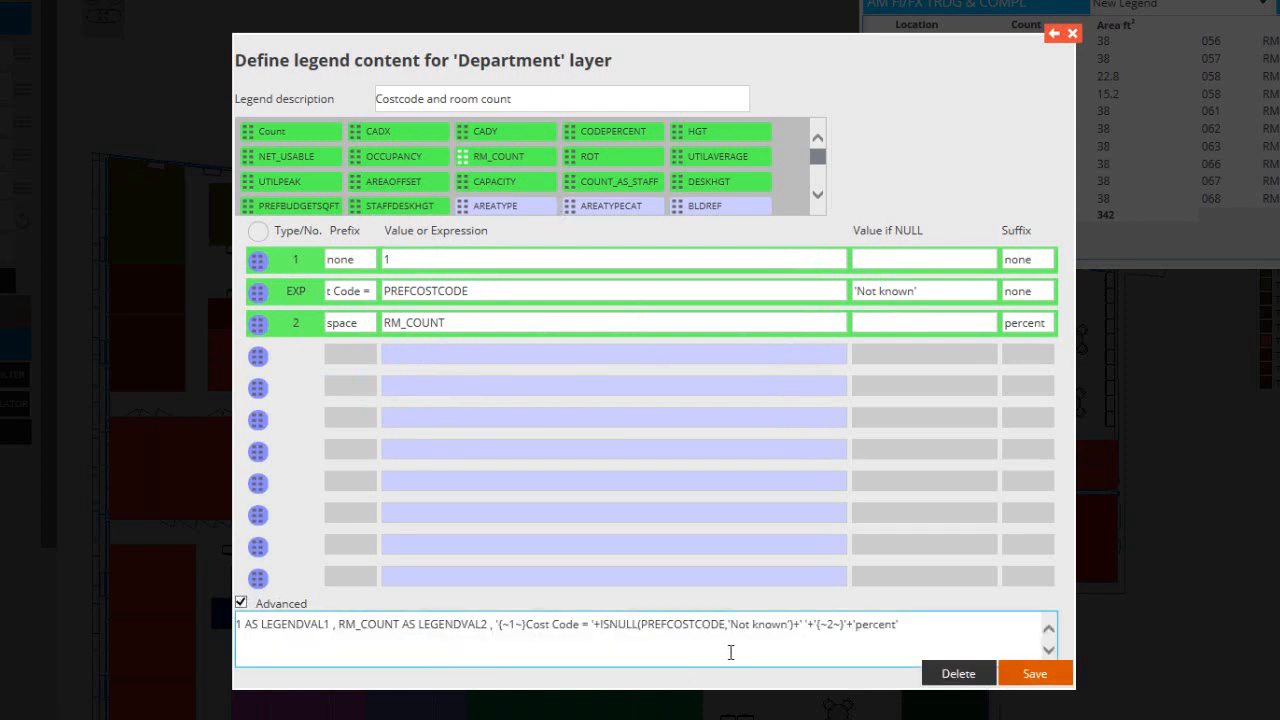
left_click_drag(913, 626, 240, 626)
left_click(282, 655)
left_click(440, 386)
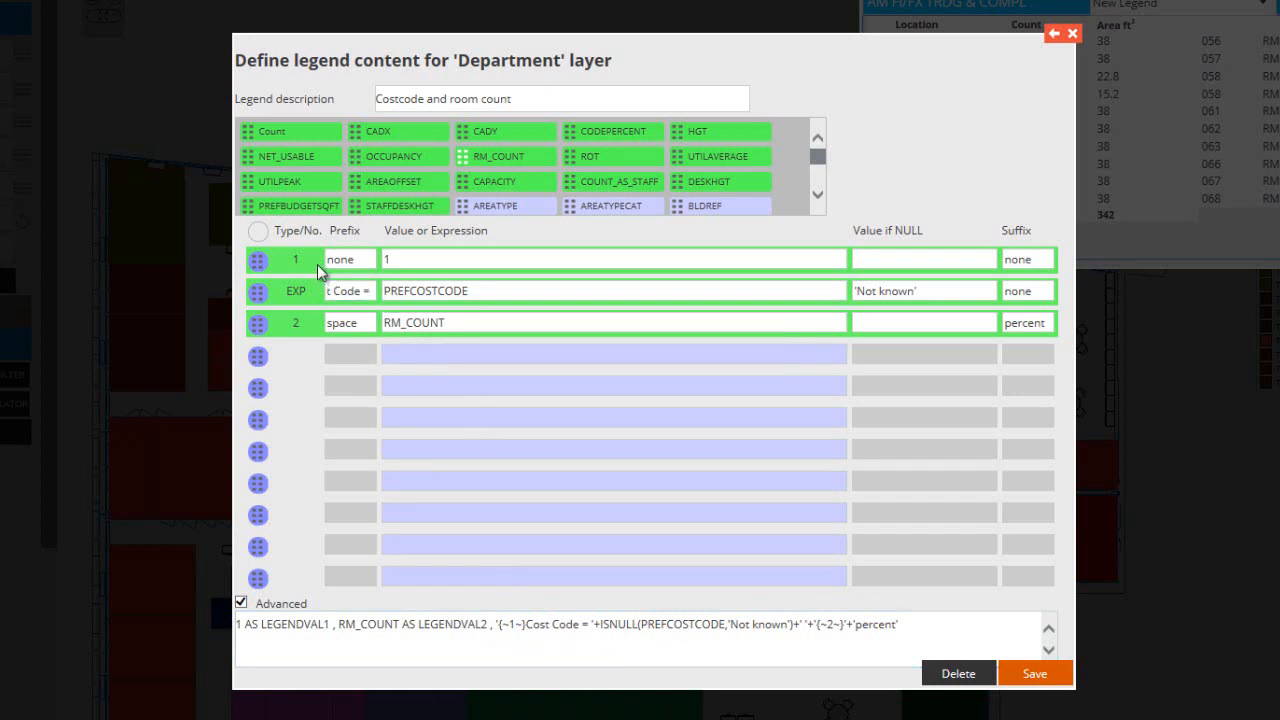
left_click(549, 626)
Move row 1 back between the EXP row and row 2 and close the legend definition
left_click_drag(256, 265, 262, 340)
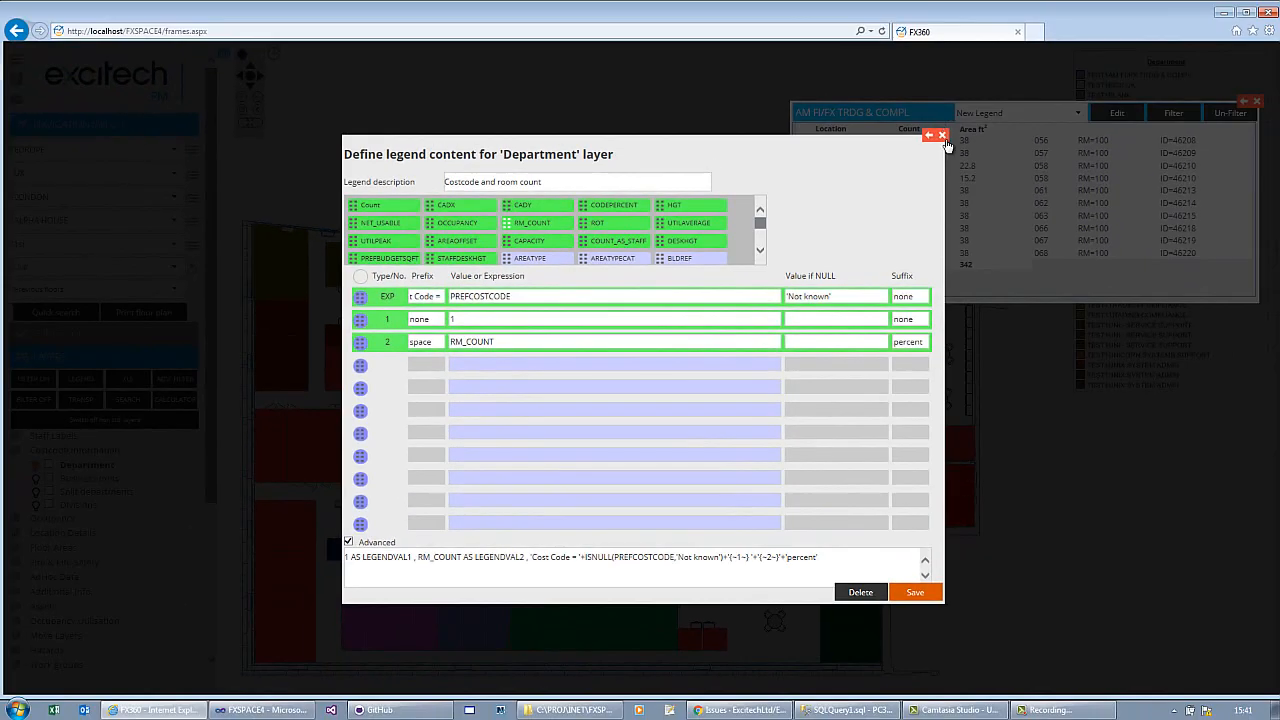
left_click(941, 135)
Switch the Department legend to "Costcode and room count" to view its entries
left_click(1024, 113)
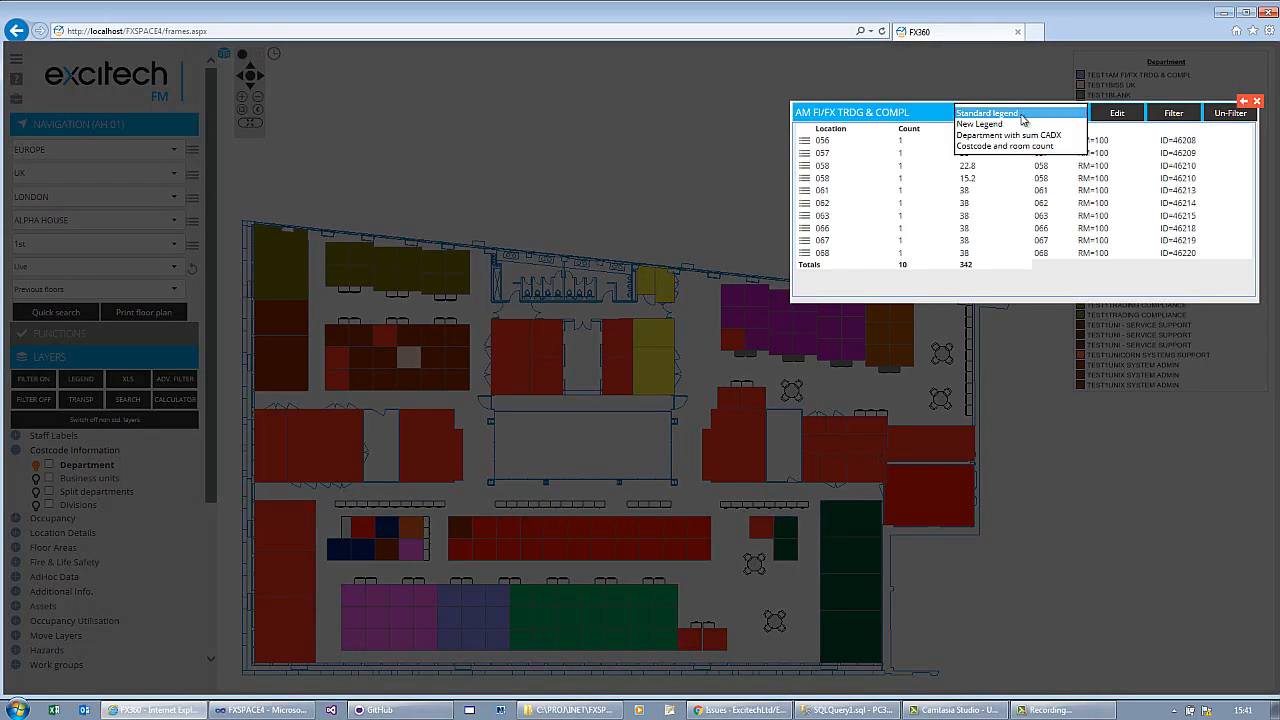
left_click(1003, 147)
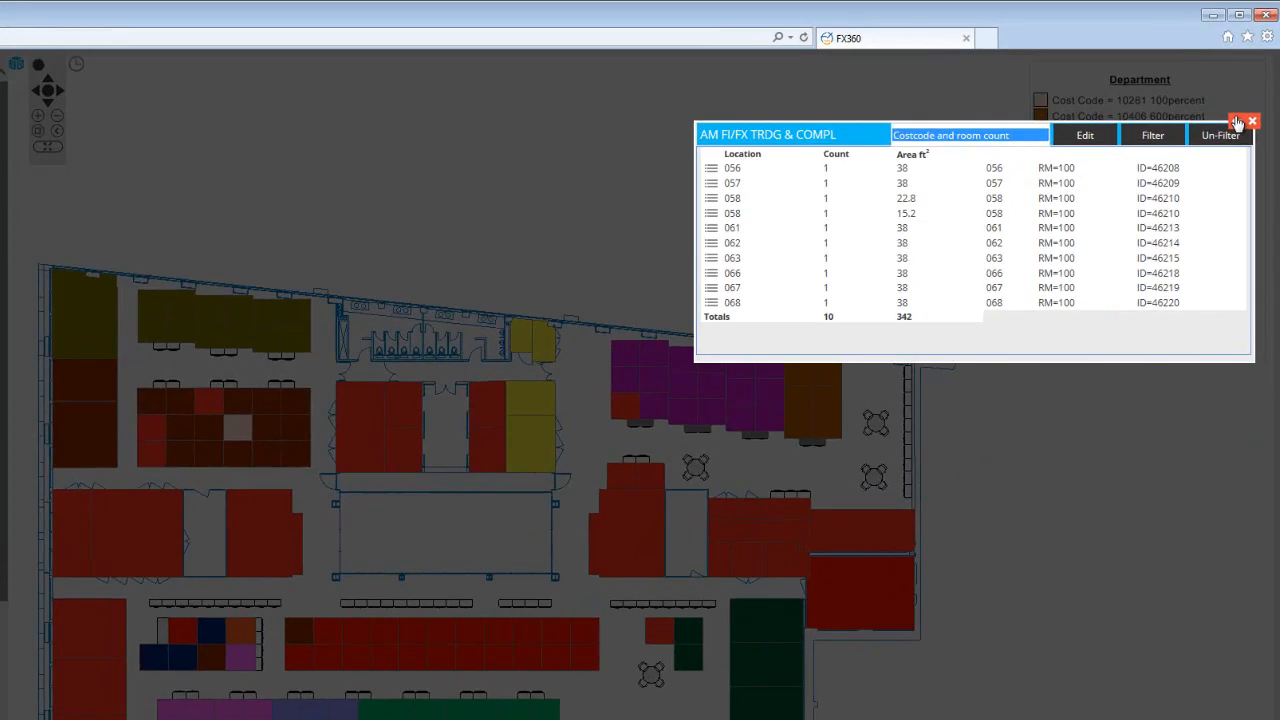
left_click(1244, 101)
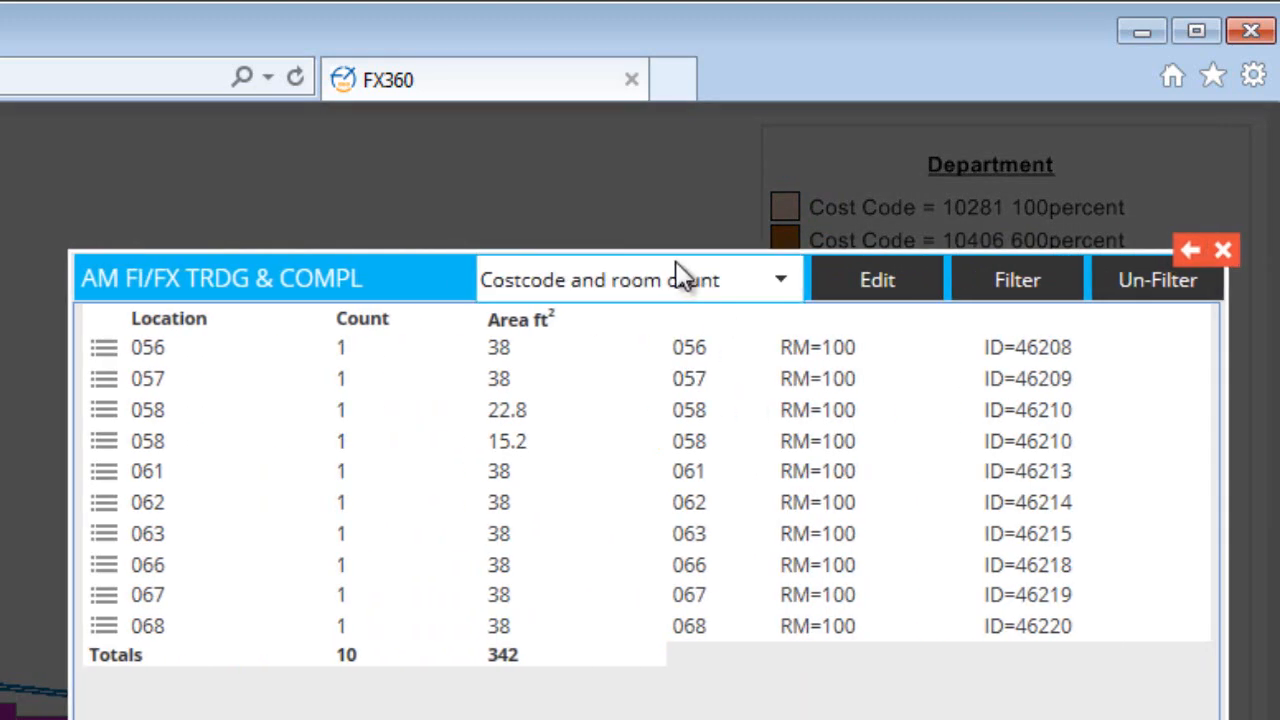
Switch the Department legend back to "Standard legend" and close the AM FI/FX TRDG & COMPL details
left_click(646, 282)
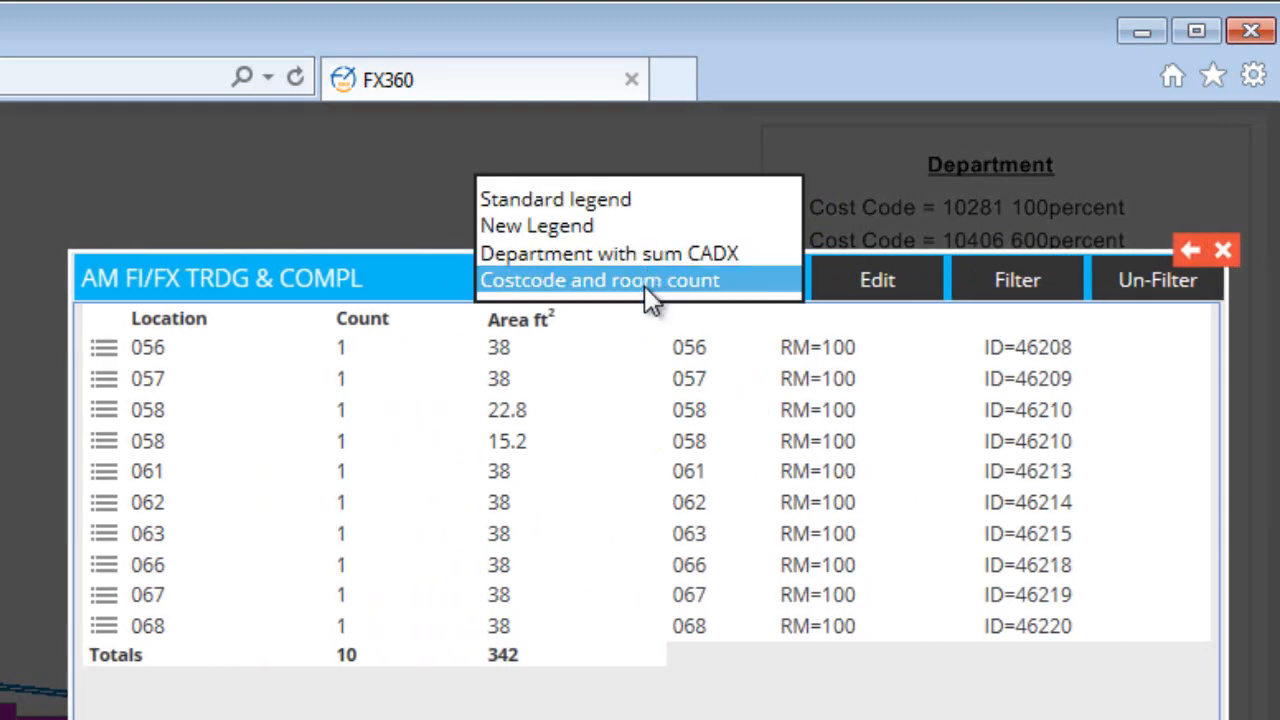
left_click(563, 207)
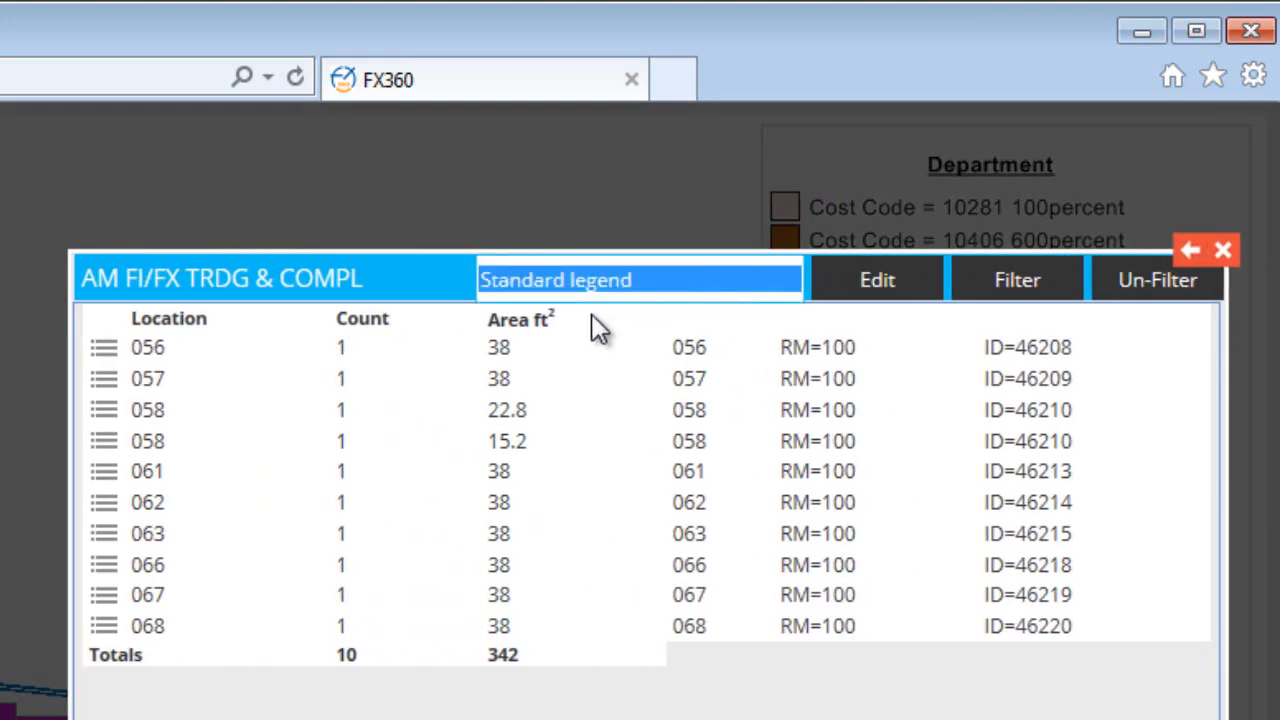
left_click(1222, 250)
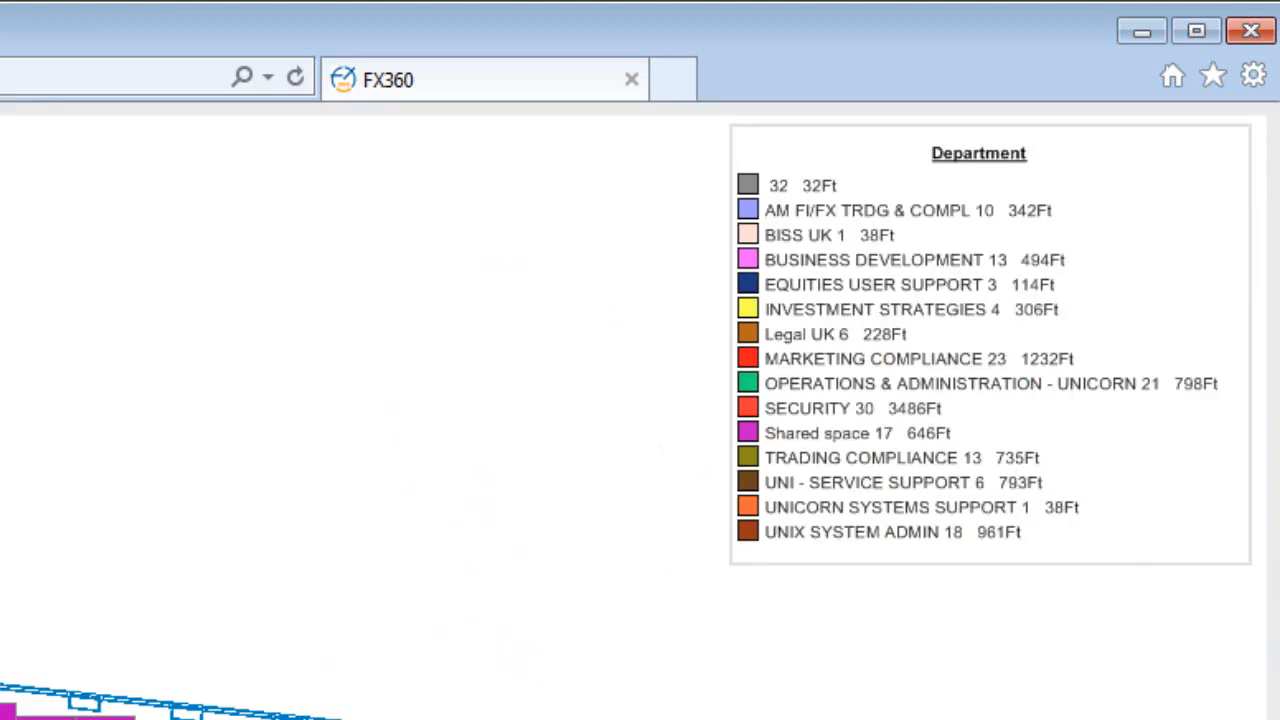
Open the MARKETING COMPLIANCE entry's details from the Department legend and bring up the choice of available legends
left_click(793, 358)
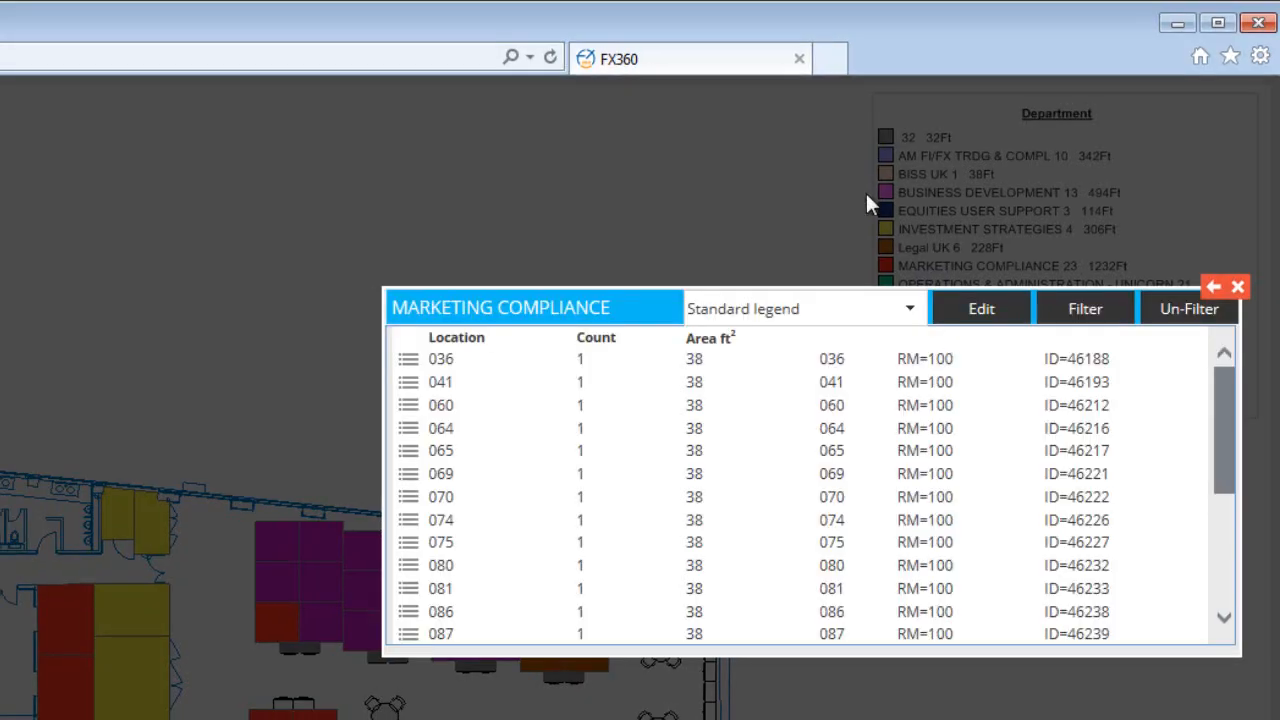
left_click(773, 312)
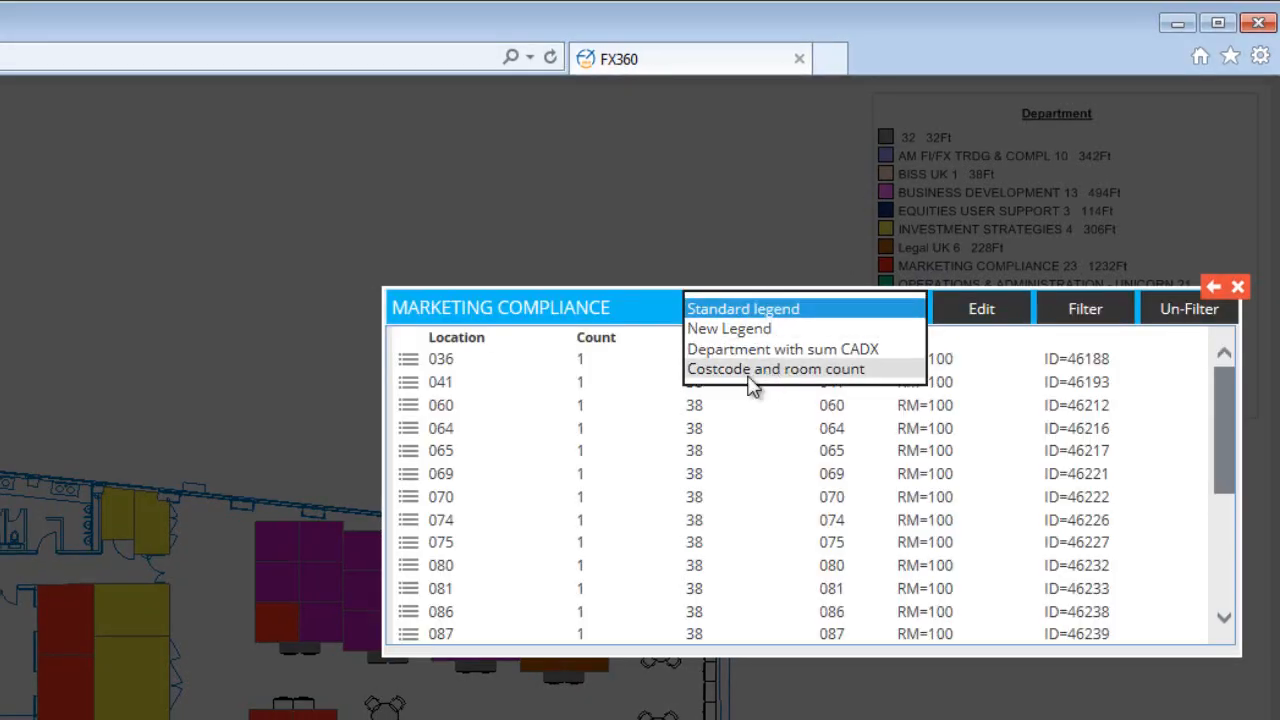